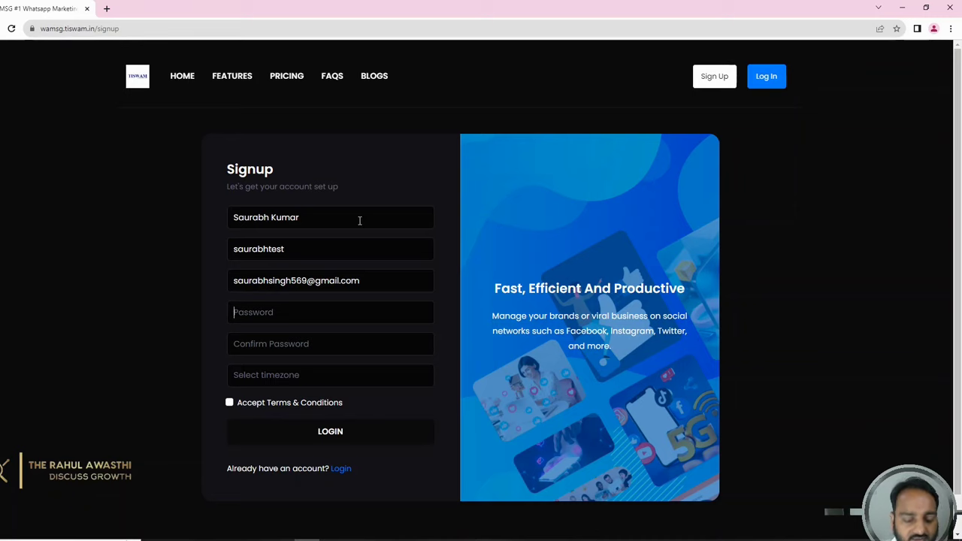
pyautogui.press('Tab')
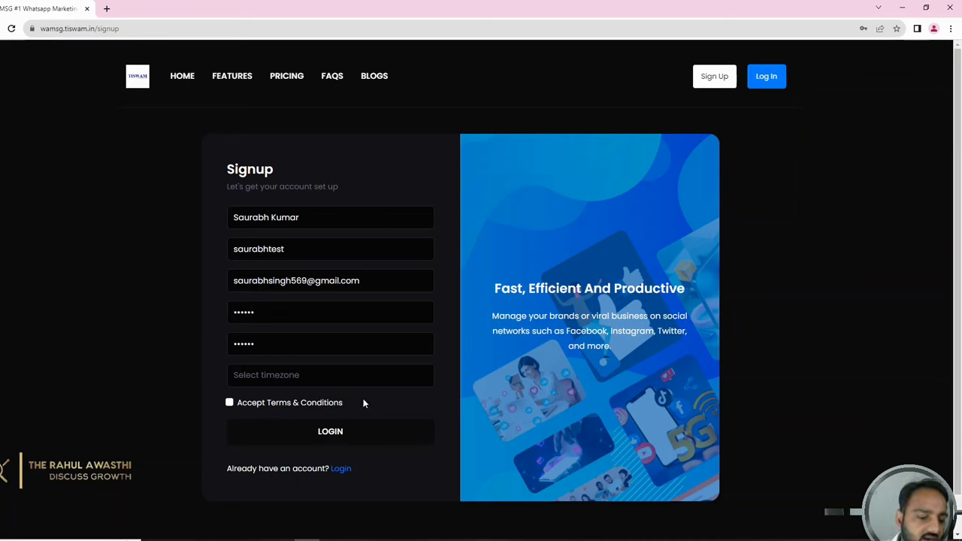
# Step: Confirm the password, choose the (UTC +05:30) Asia/Kolkata timezone, accept the terms and submit the signup
pyautogui.click(366, 375)
pyautogui.scroll(-5, 378, 219)
pyautogui.scroll(-20, 378, 223)
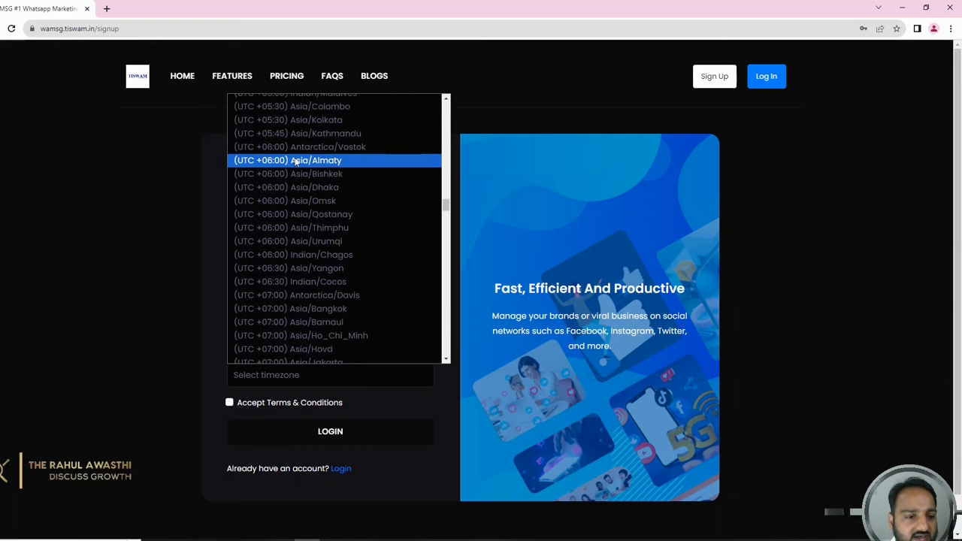
pyautogui.scroll(2, 286, 188)
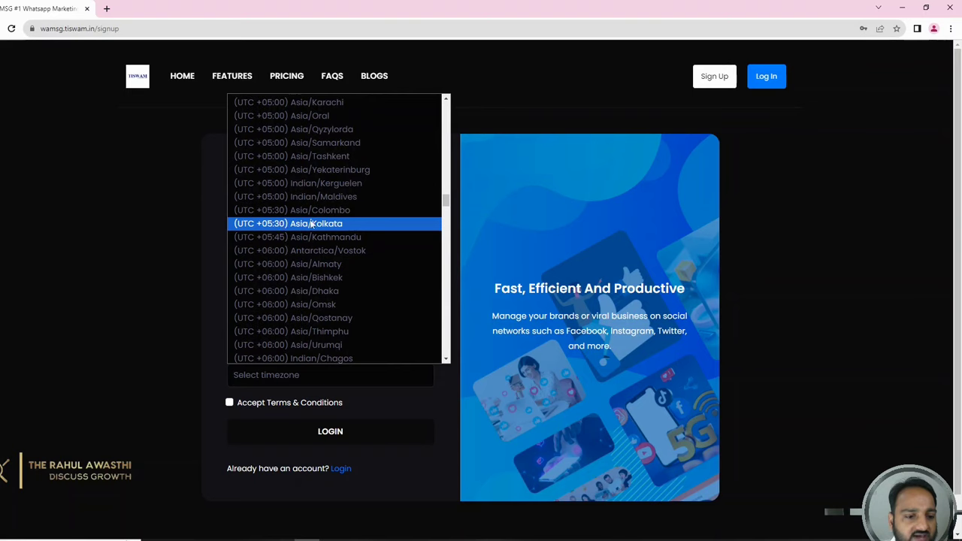
pyautogui.click(312, 223)
pyautogui.click(230, 402)
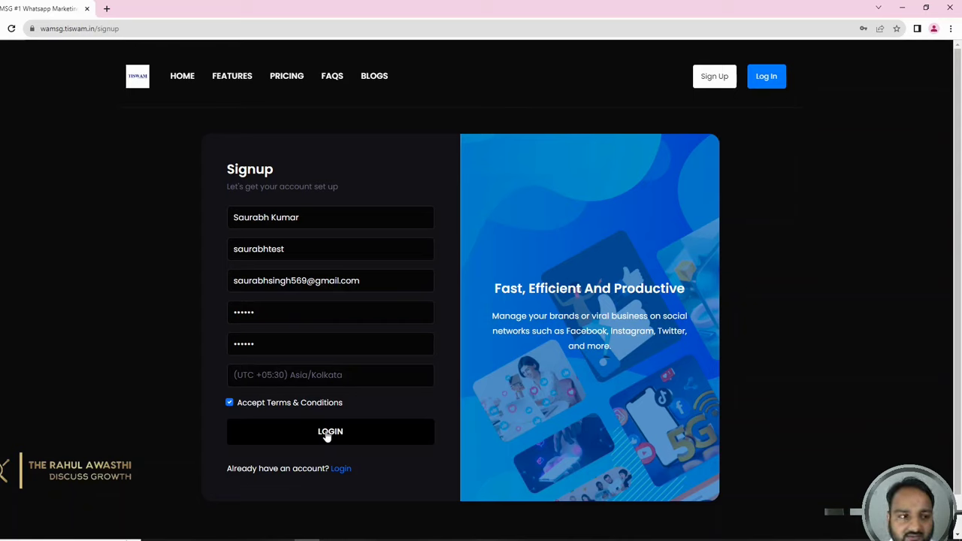
pyautogui.click(326, 435)
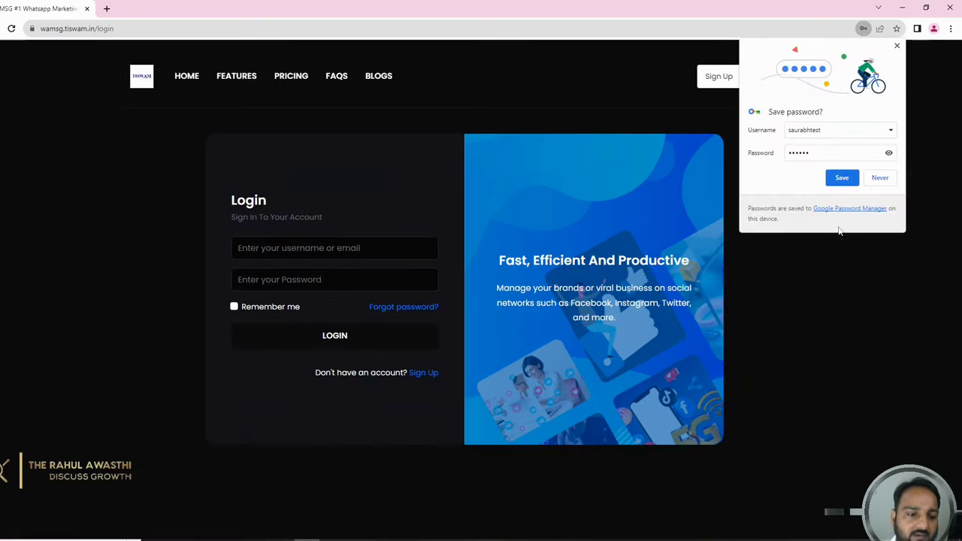
# Step: Save the new login in Chrome and try signing in, which is refused as not activated
pyautogui.click(844, 178)
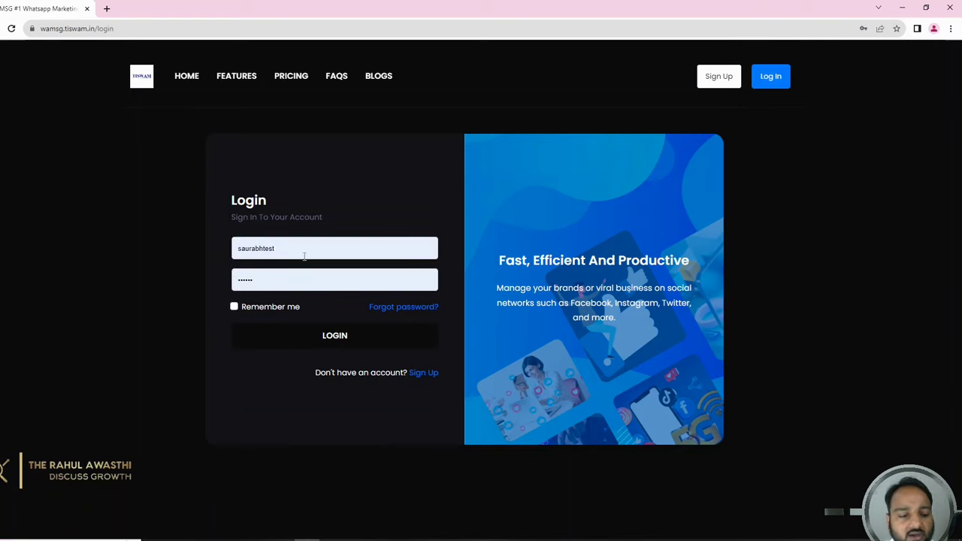
pyautogui.click(304, 249)
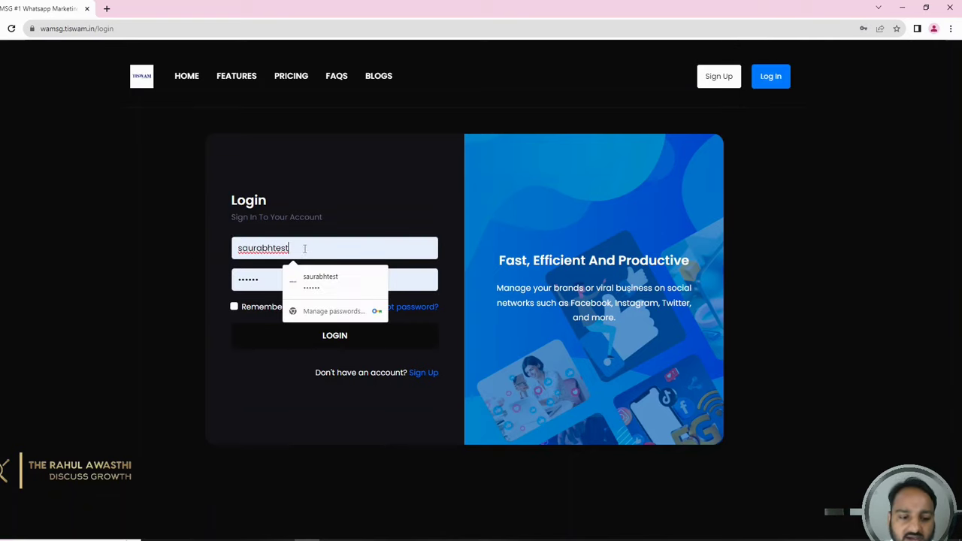
pyautogui.click(346, 344)
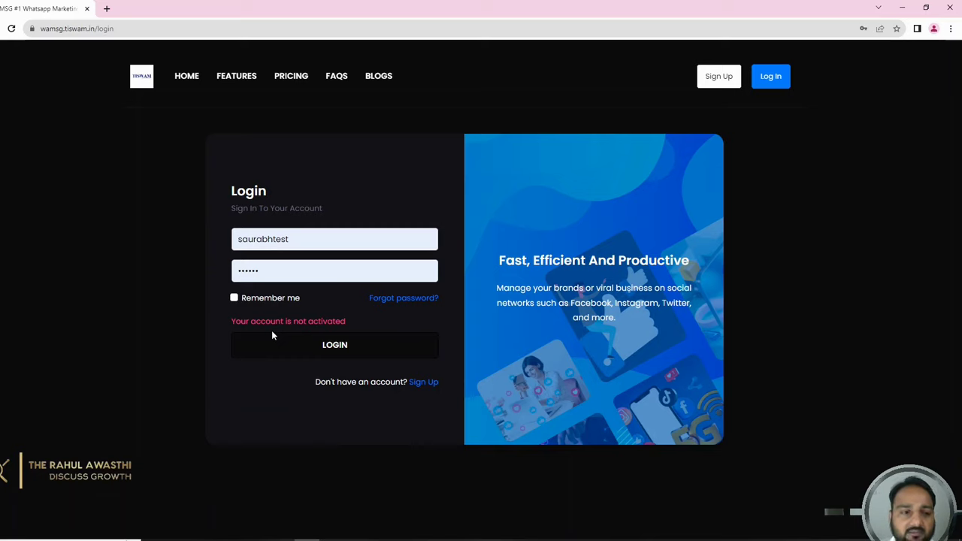
pyautogui.click(273, 239)
# Step: Enter the phone number in the username field, then clear it again
pyautogui.doubleClick(273, 239)
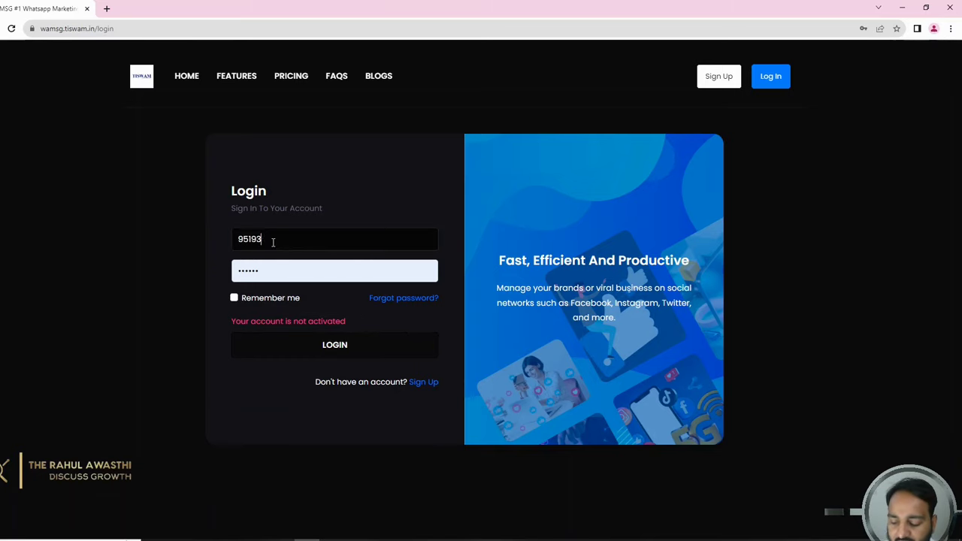
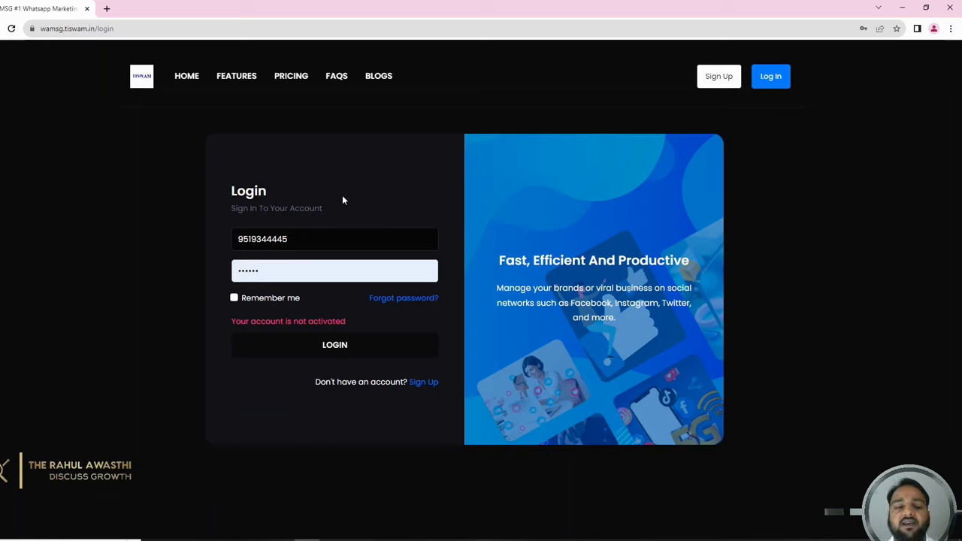
pyautogui.doubleClick(278, 238)
pyautogui.press('BackSpace')
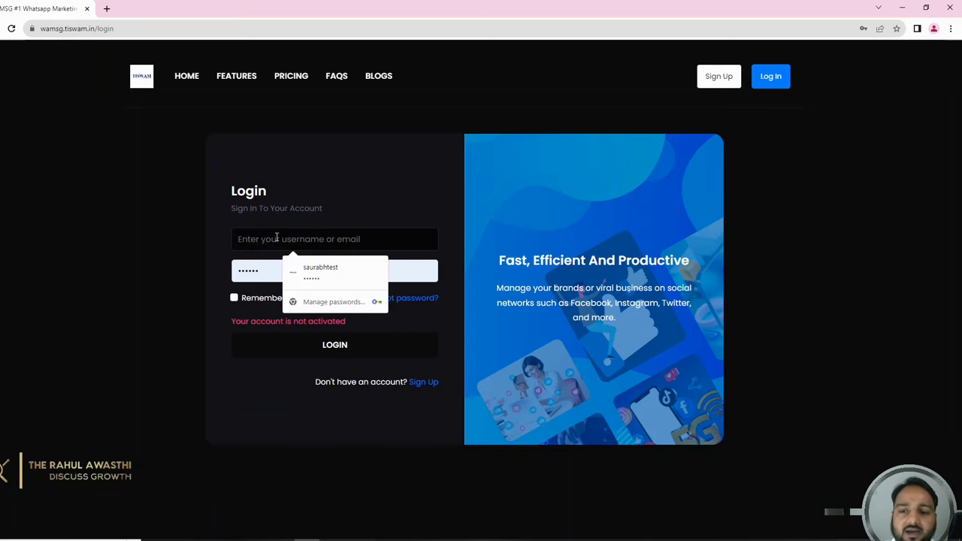
# Step: Log in with the demo account's username and password
pyautogui.write('demo')
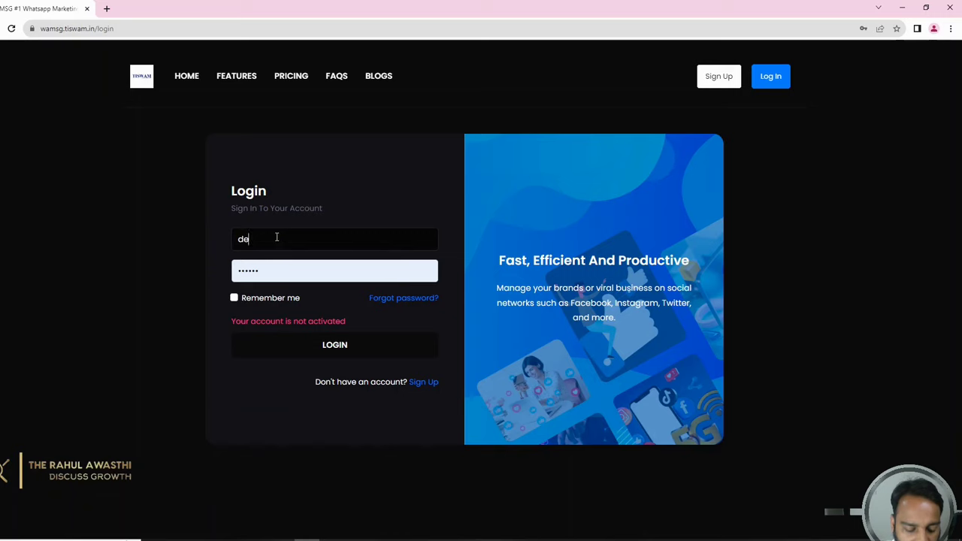
pyautogui.press('BackSpace')
pyautogui.press('BackSpace')
pyautogui.press('BackSpace')
pyautogui.press('BackSpace')
pyautogui.write('wade')
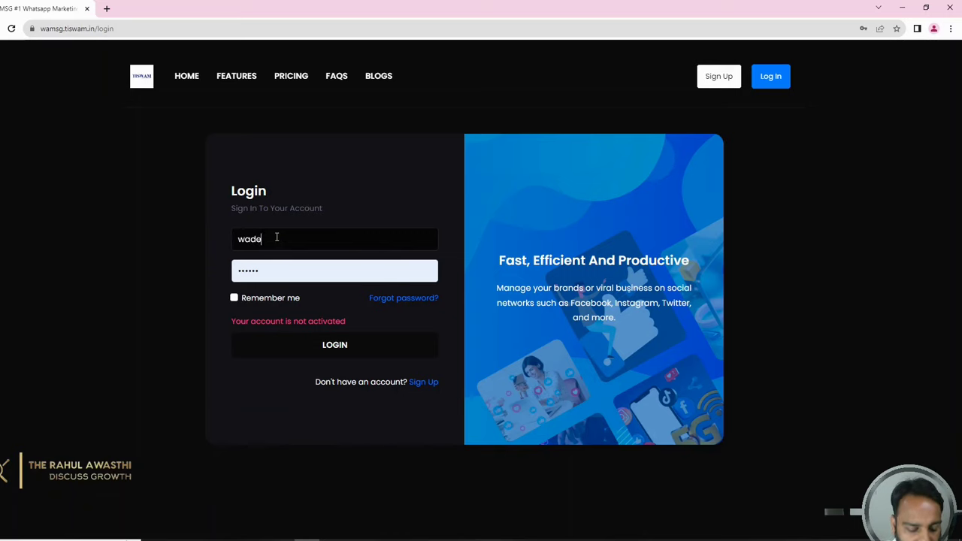
pyautogui.write('mo')
pyautogui.press('Tab')
pyautogui.write('••••••')
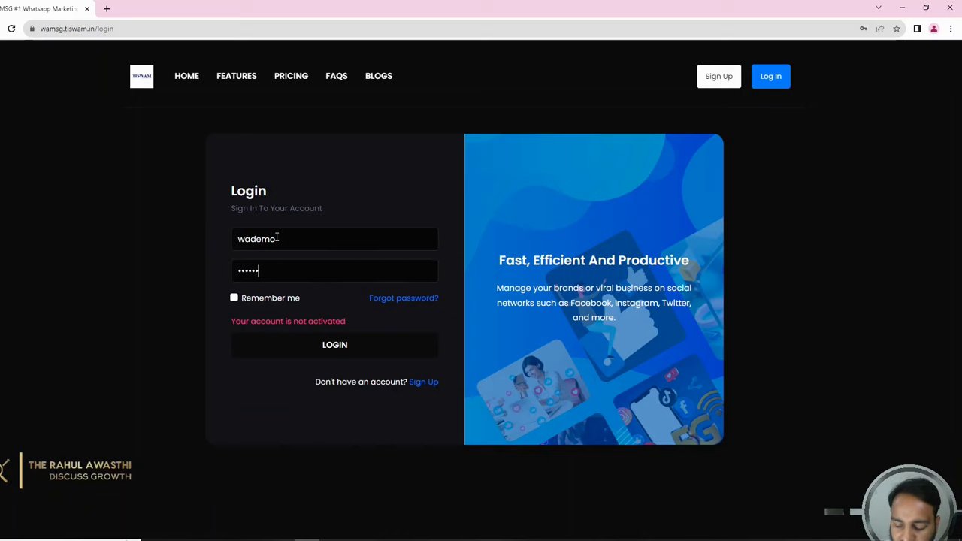
pyautogui.click(332, 342)
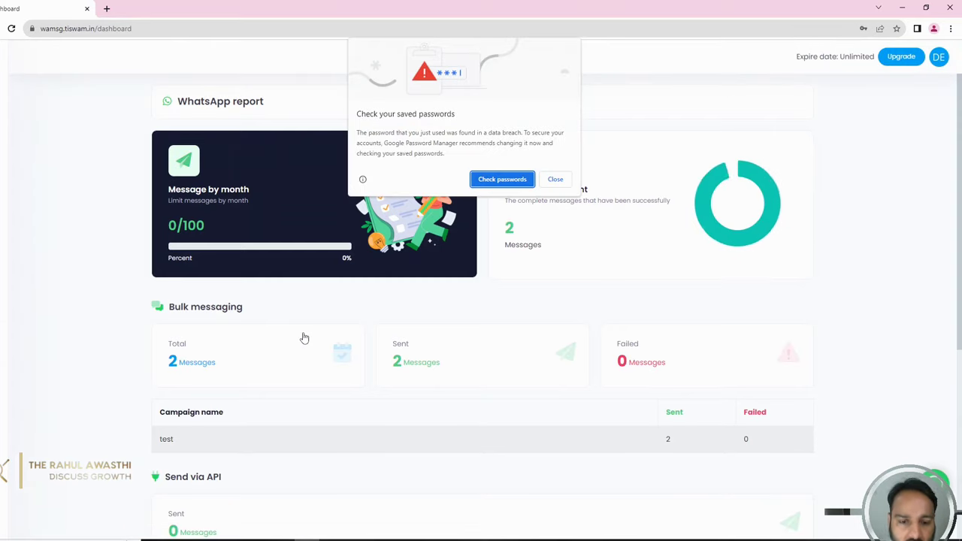
# Step: Close the saved-passwords popup, save the demo login, and scroll the dashboard down to the Chatbot statistics
pyautogui.click(558, 184)
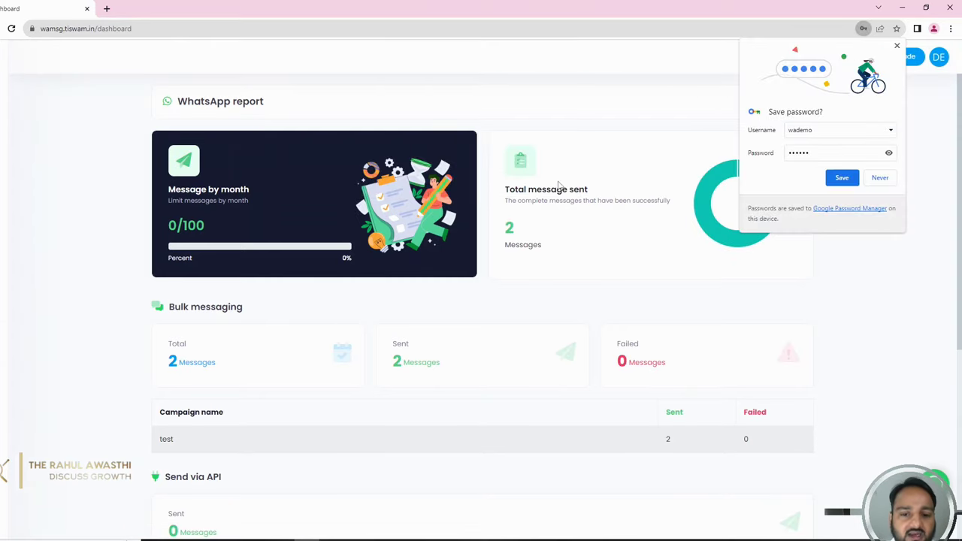
pyautogui.click(848, 181)
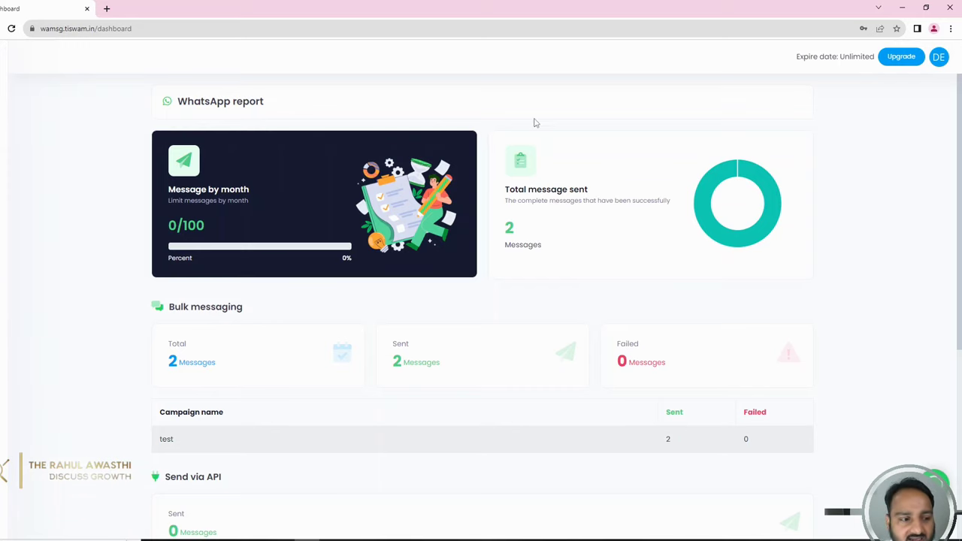
pyautogui.scroll(-1, 590, 271)
pyautogui.scroll(-2, 391, 228)
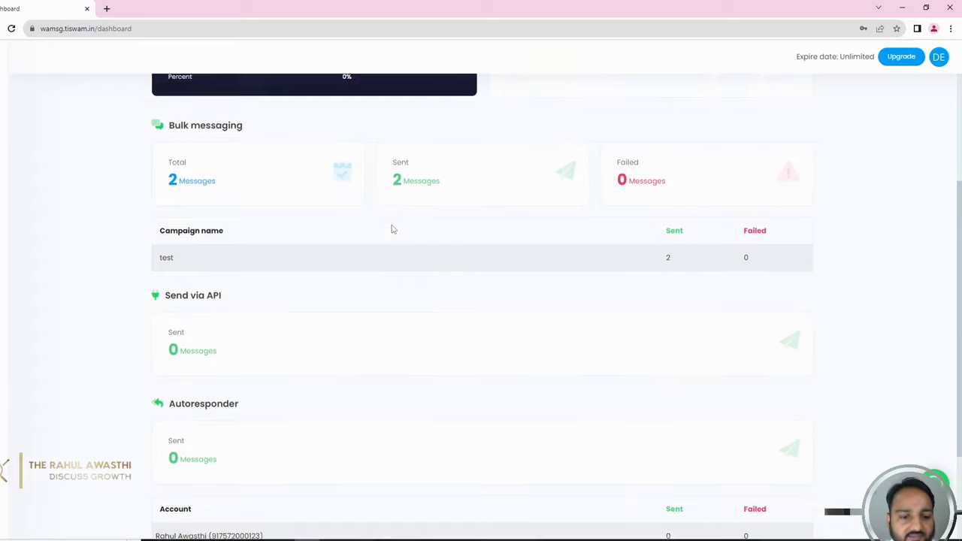
pyautogui.scroll(1, 392, 227)
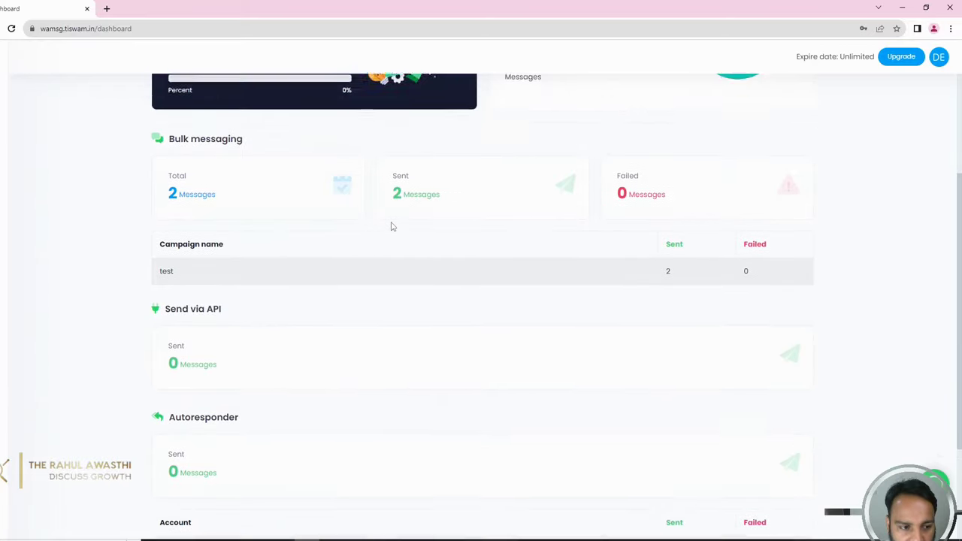
pyautogui.scroll(-2, 391, 226)
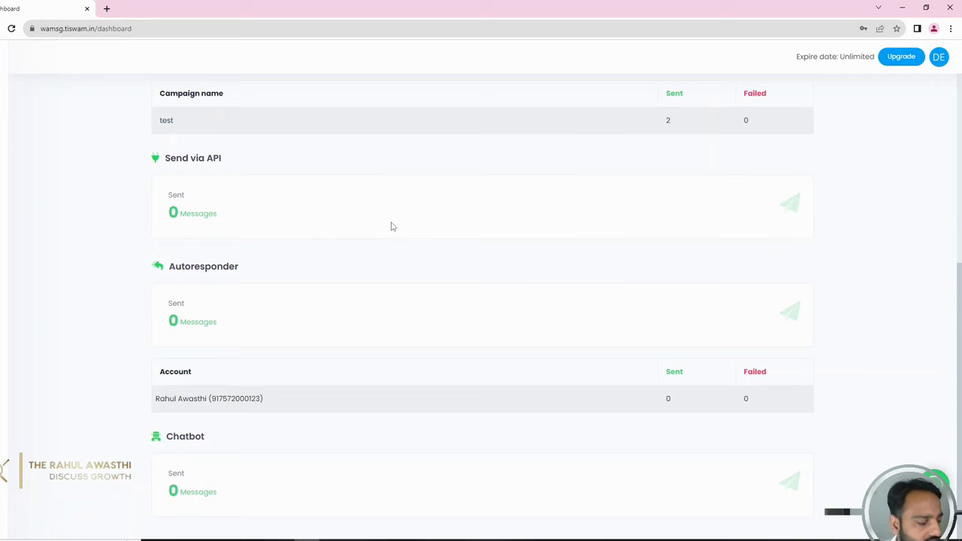
pyautogui.moveTo(25, 138)
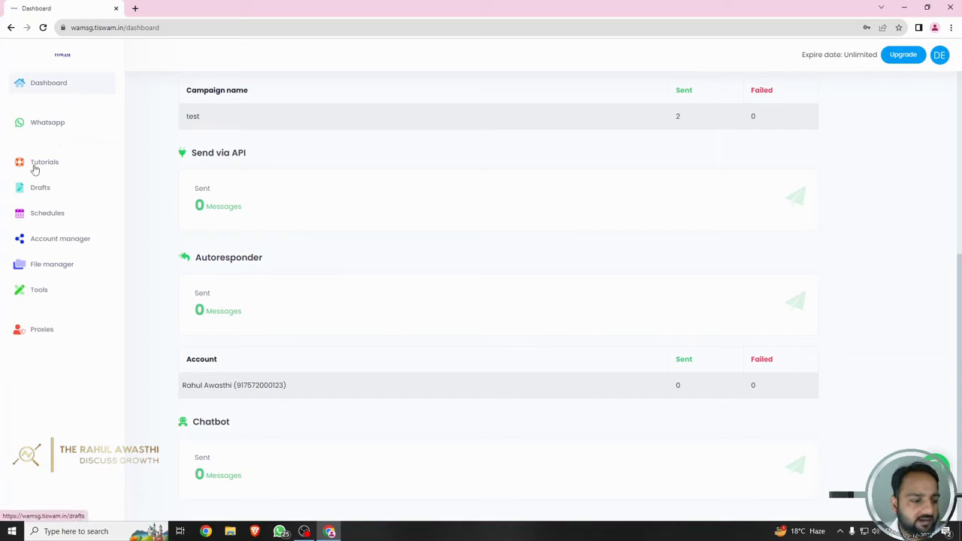
pyautogui.click(53, 128)
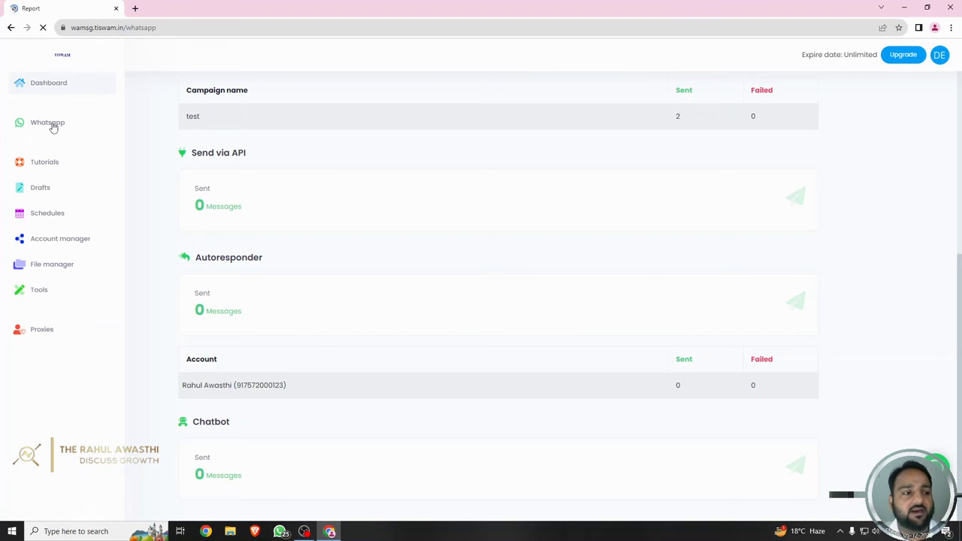
pyautogui.click(44, 88)
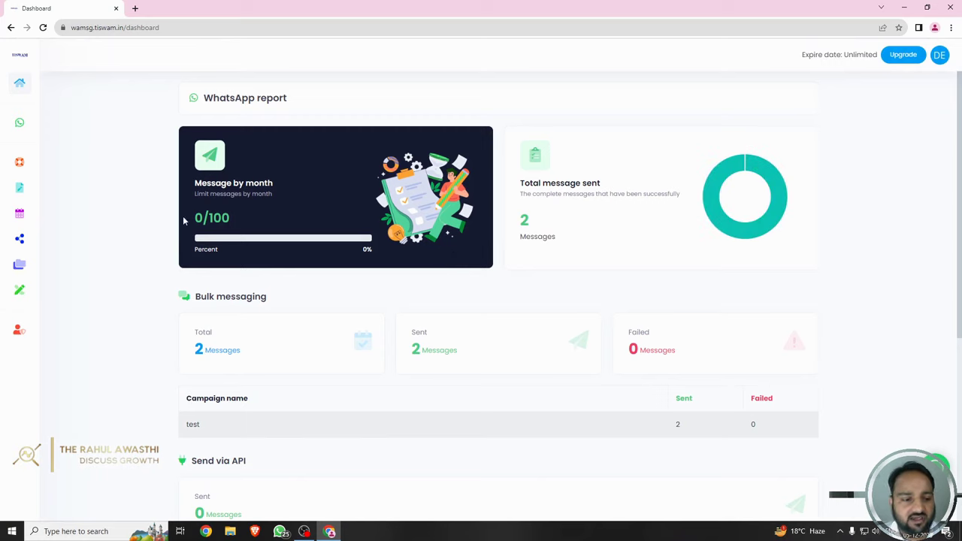
pyautogui.moveTo(245, 222); pyautogui.dragTo(197, 220)
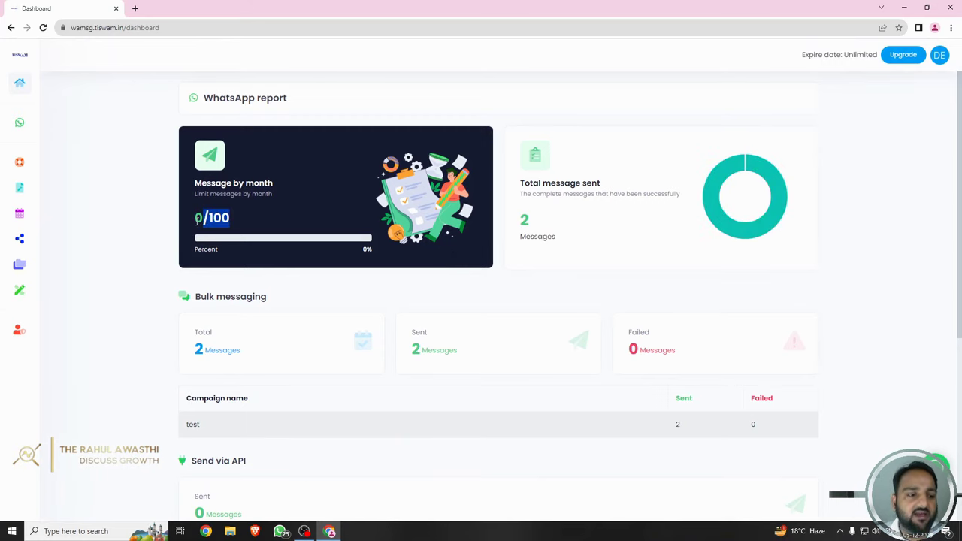
pyautogui.click(196, 219)
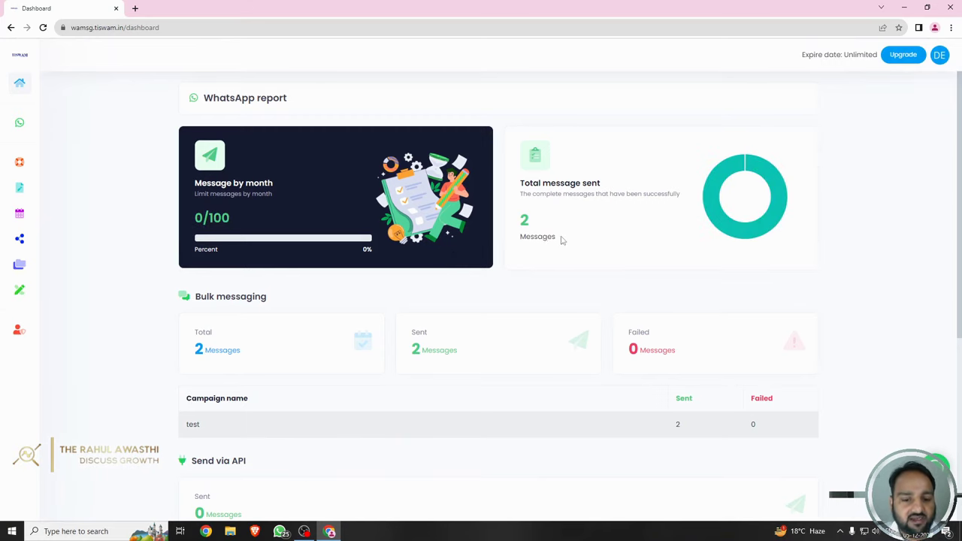
pyautogui.scroll(-2, 556, 245)
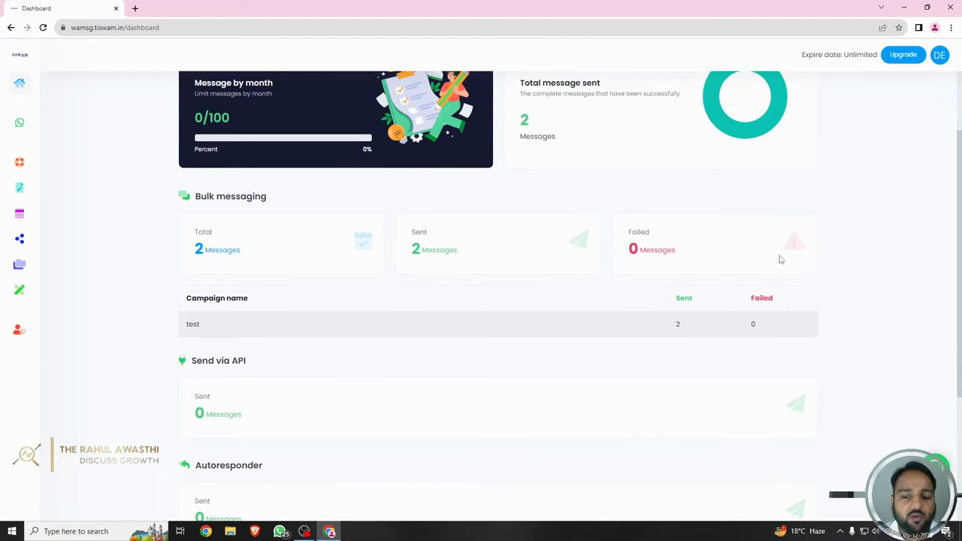
pyautogui.scroll(-4, 779, 260)
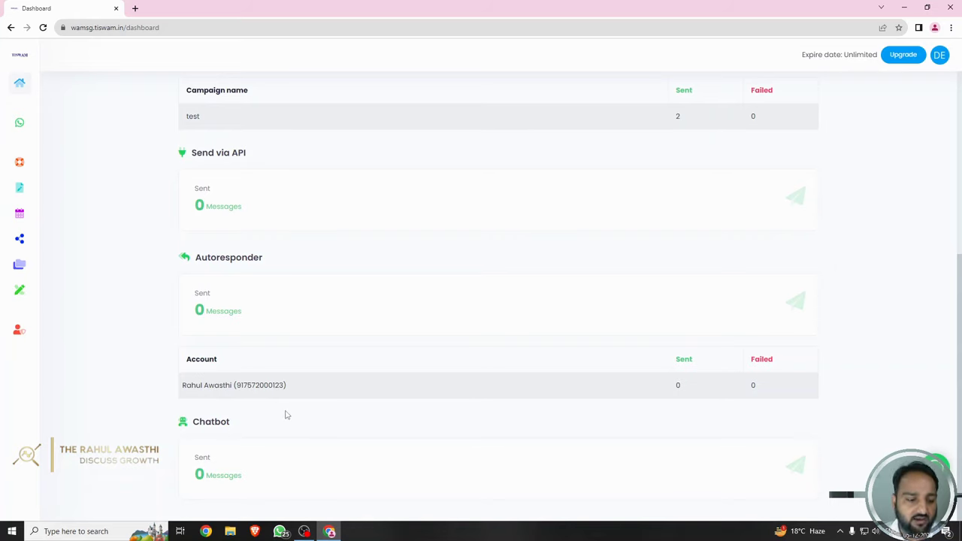
pyautogui.scroll(4, 314, 393)
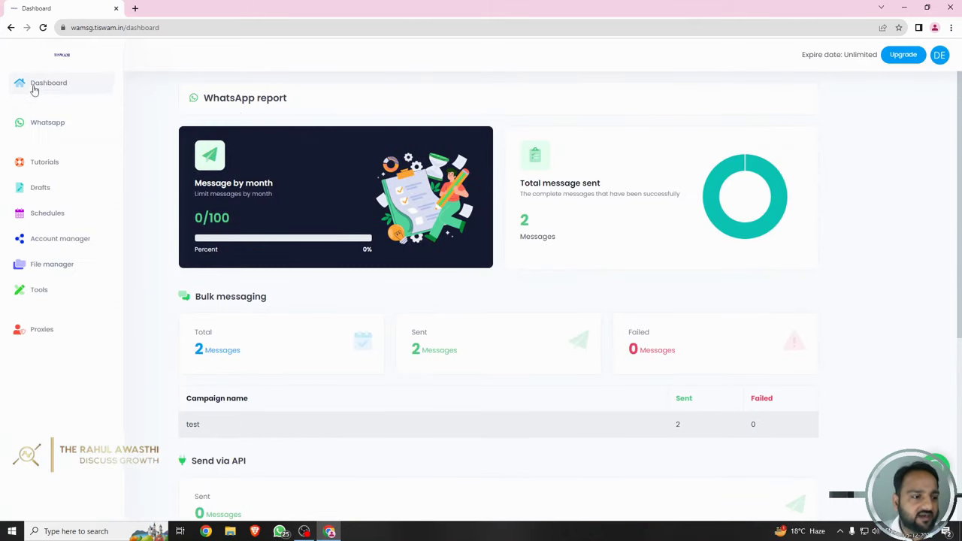
pyautogui.click(53, 87)
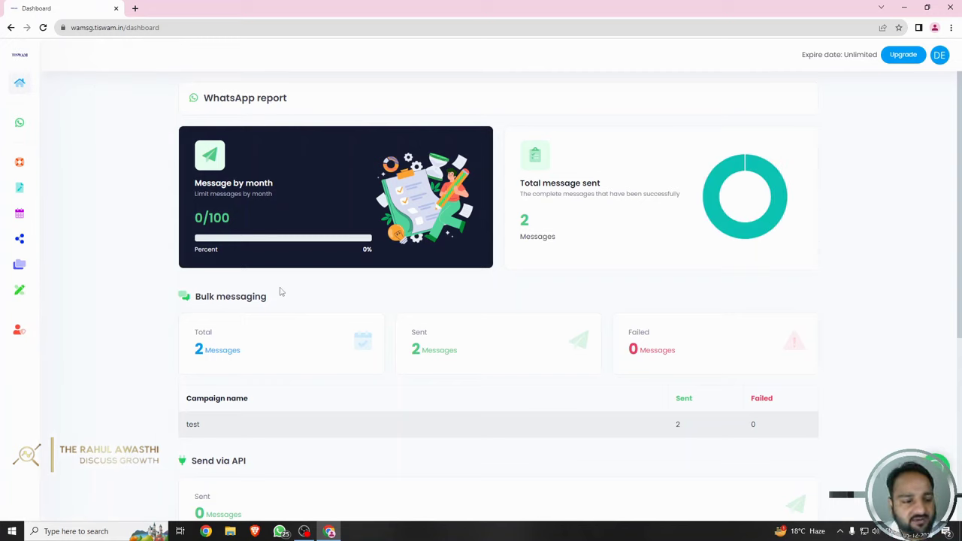
pyautogui.moveTo(210, 219)
pyautogui.mouseDown()
pyautogui.moveTo(224, 220)
pyautogui.moveTo(187, 222)
pyautogui.moveTo(231, 219)
pyautogui.moveTo(192, 218)
pyautogui.mouseUp()
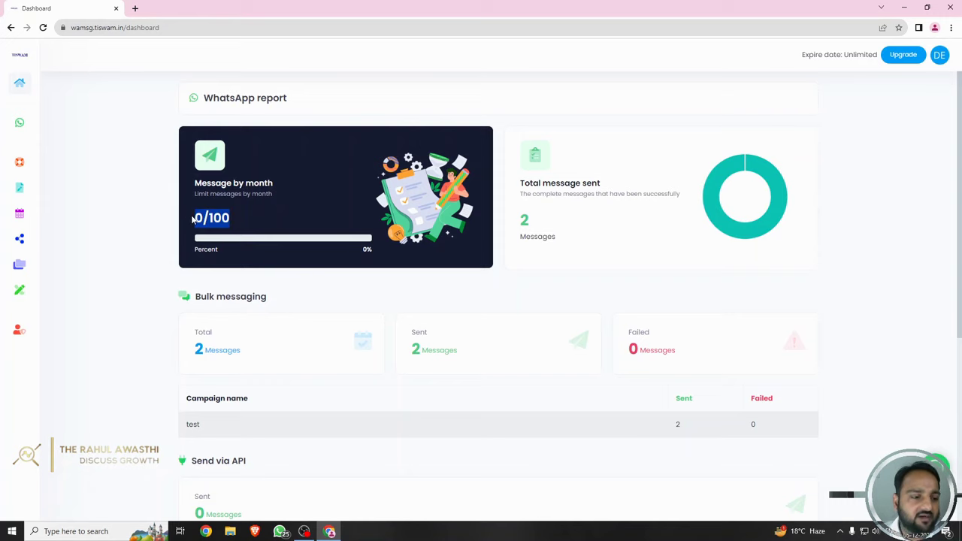
pyautogui.scroll(-3, 387, 247)
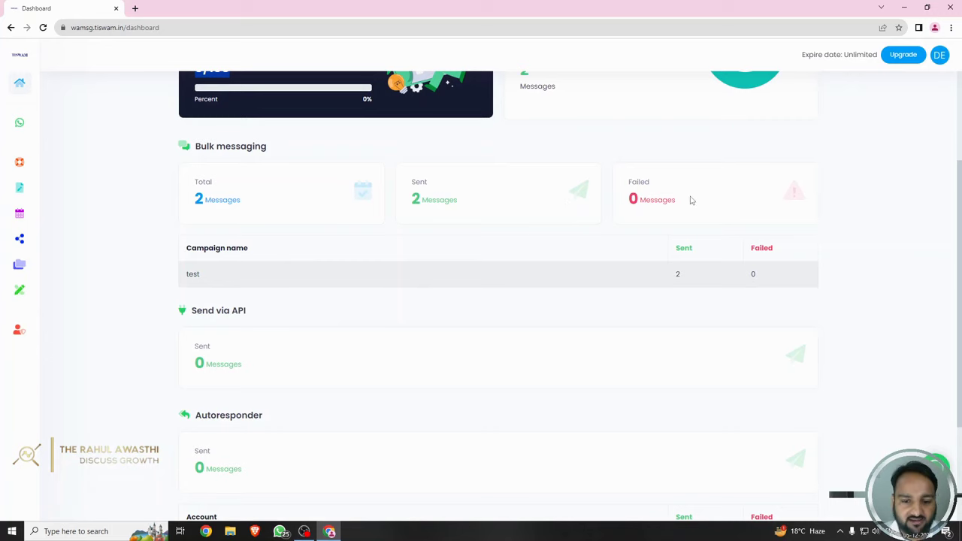
pyautogui.scroll(-2, 307, 256)
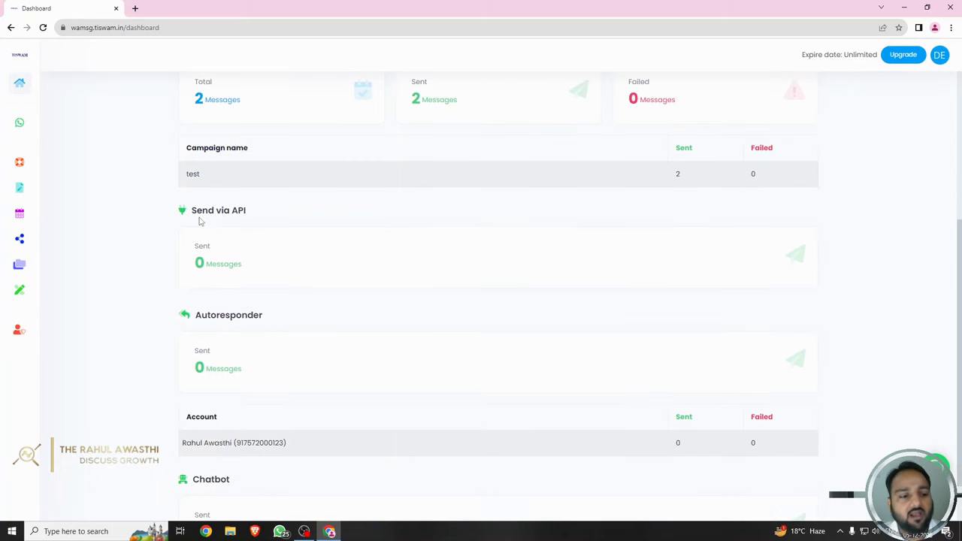
pyautogui.scroll(-1, 255, 322)
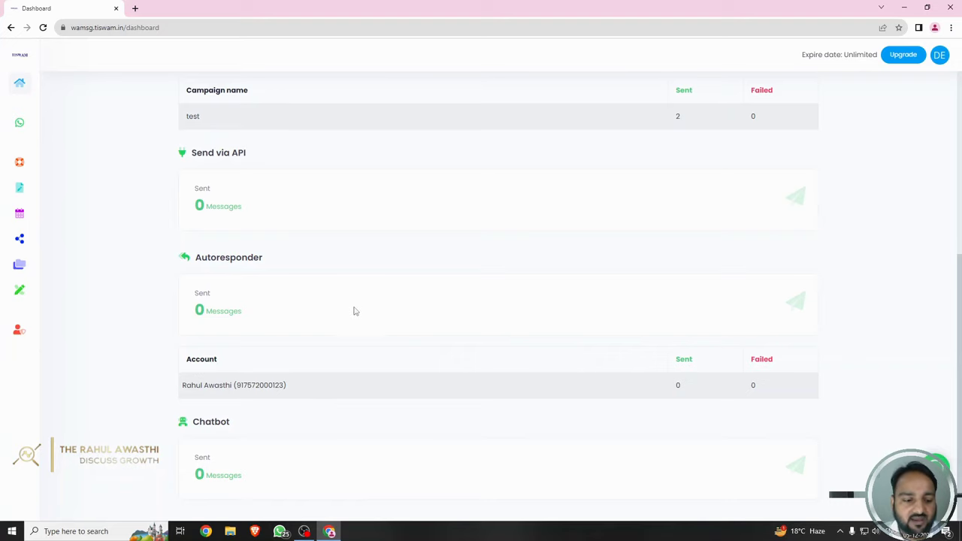
pyautogui.scroll(4, 356, 313)
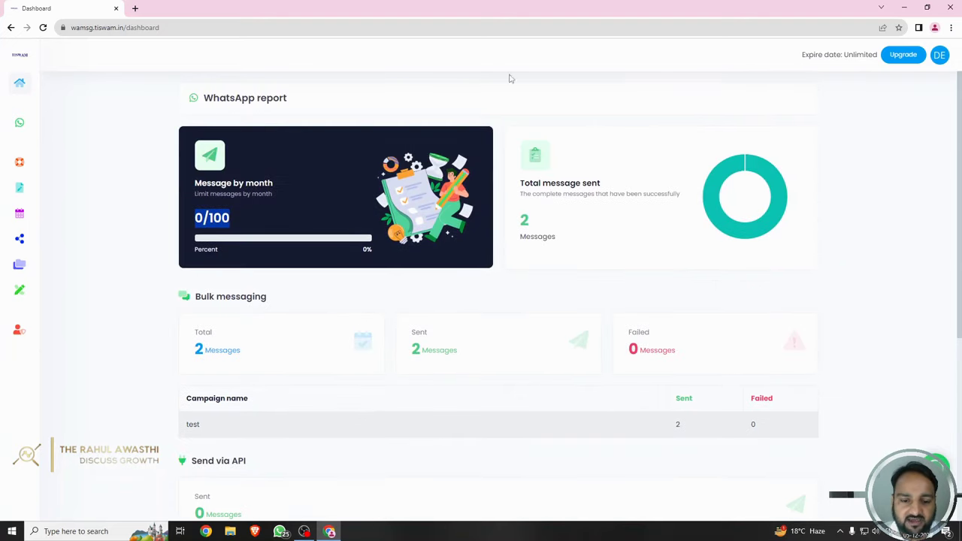
pyautogui.click(574, 112)
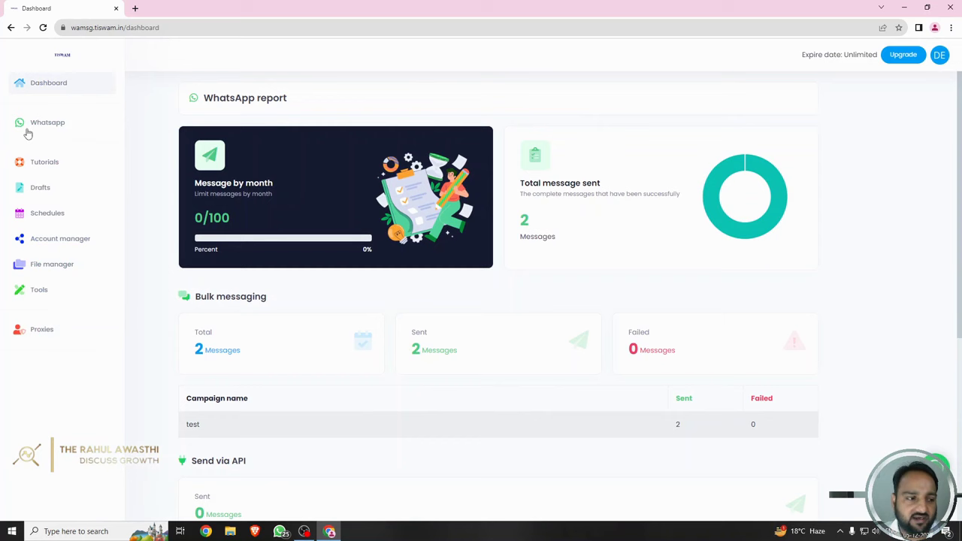
# Step: Go to the WhatsApp section's Profile page
pyautogui.click(47, 124)
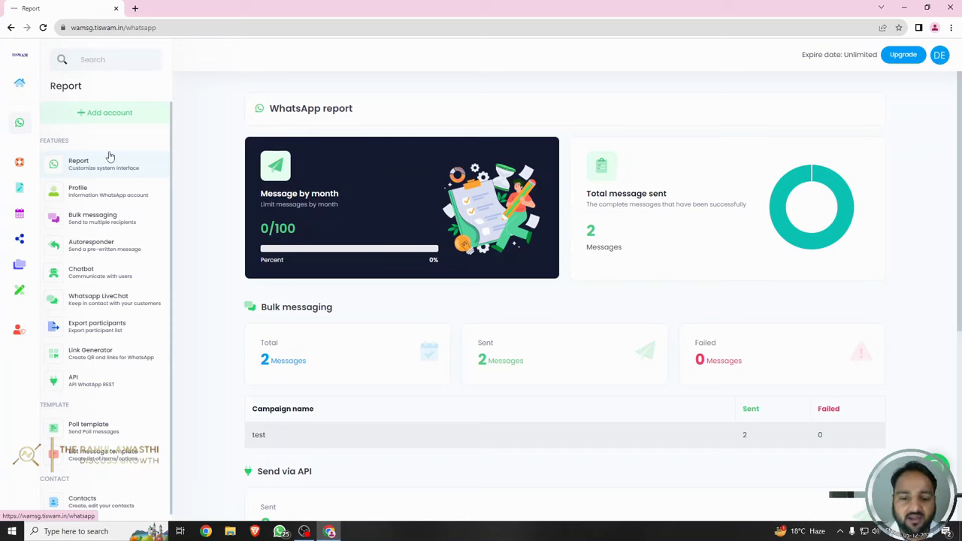
pyautogui.moveTo(35, 124)
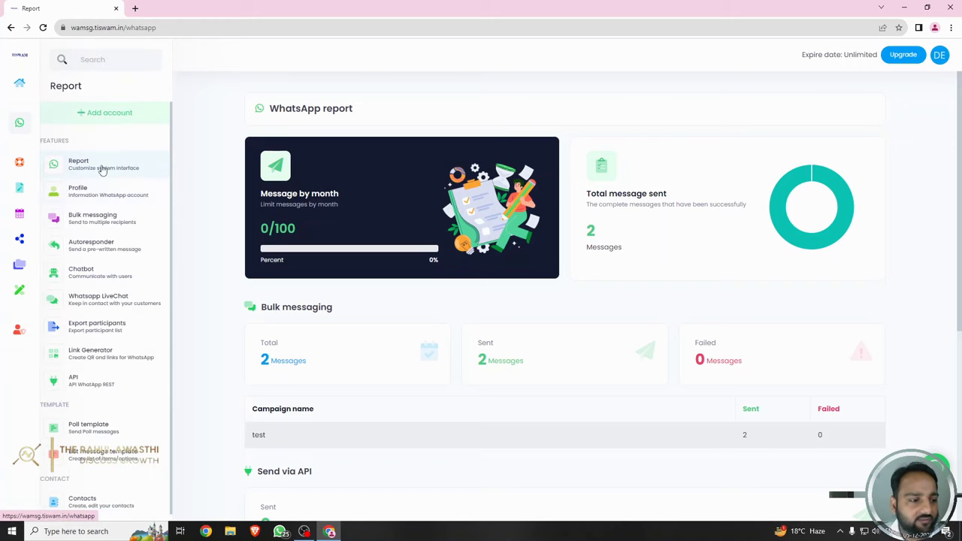
pyautogui.click(107, 193)
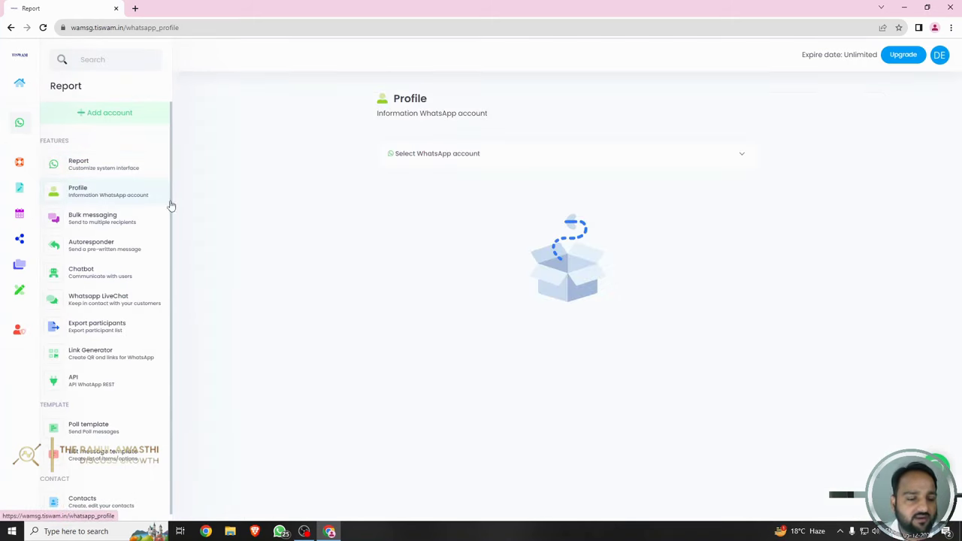
# Step: Select the connected WhatsApp account to view its profile, then go to the Bulk messaging campaigns list
pyautogui.click(604, 154)
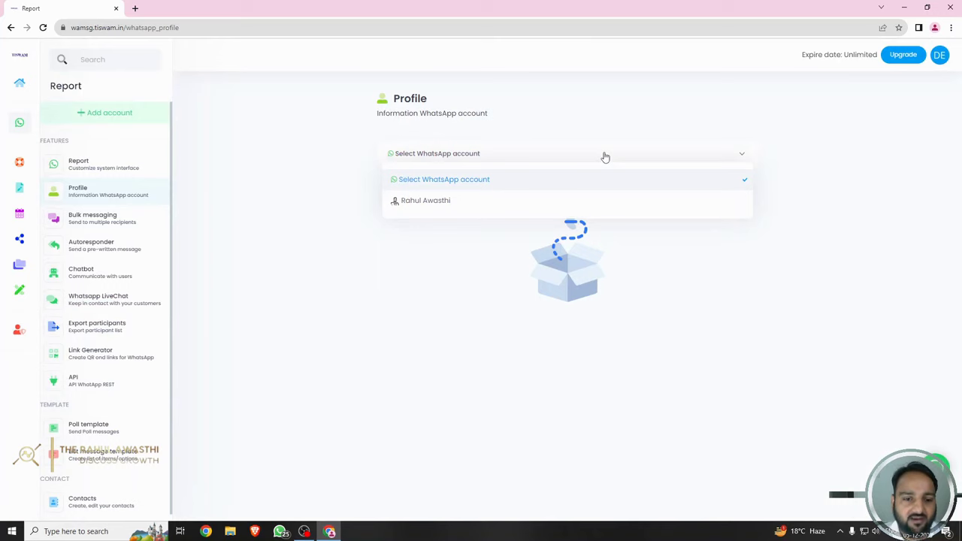
pyautogui.click(495, 205)
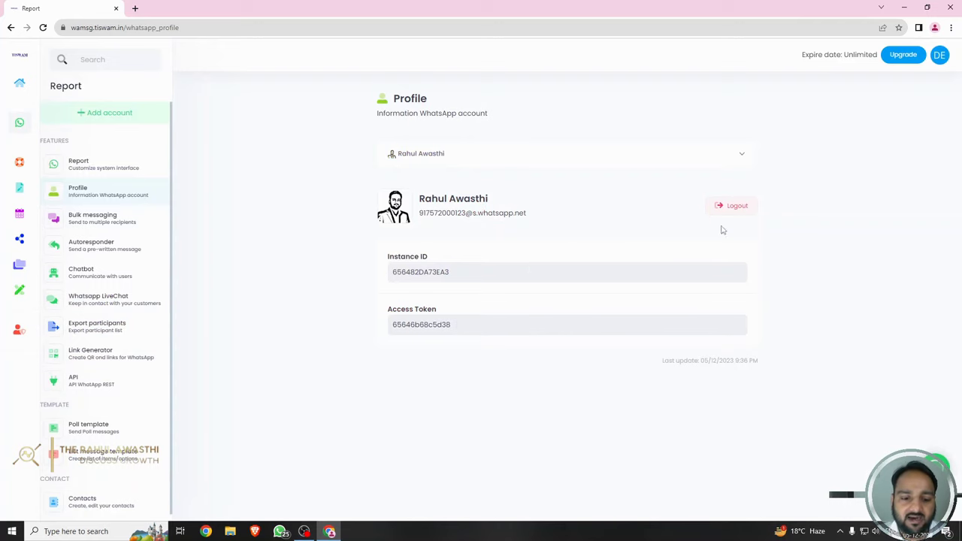
pyautogui.click(584, 154)
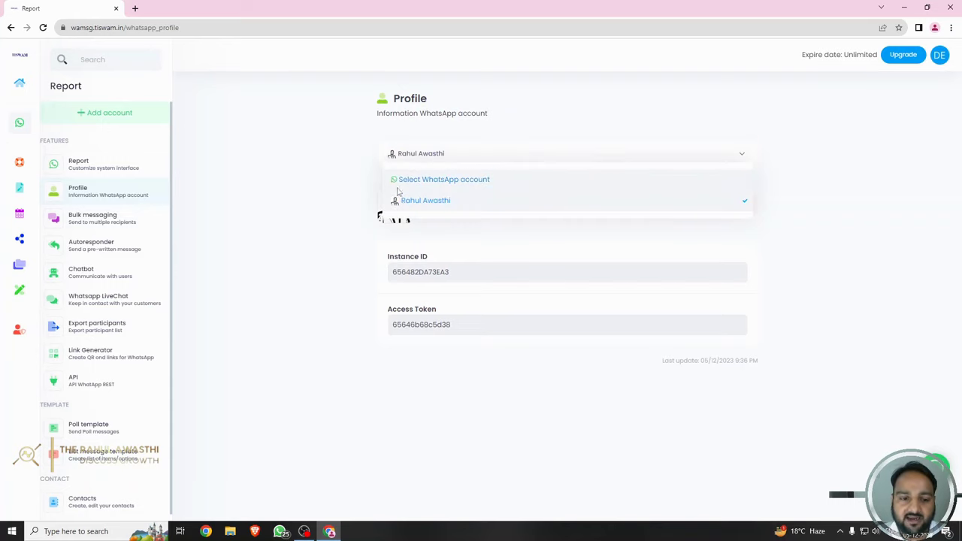
pyautogui.click(308, 211)
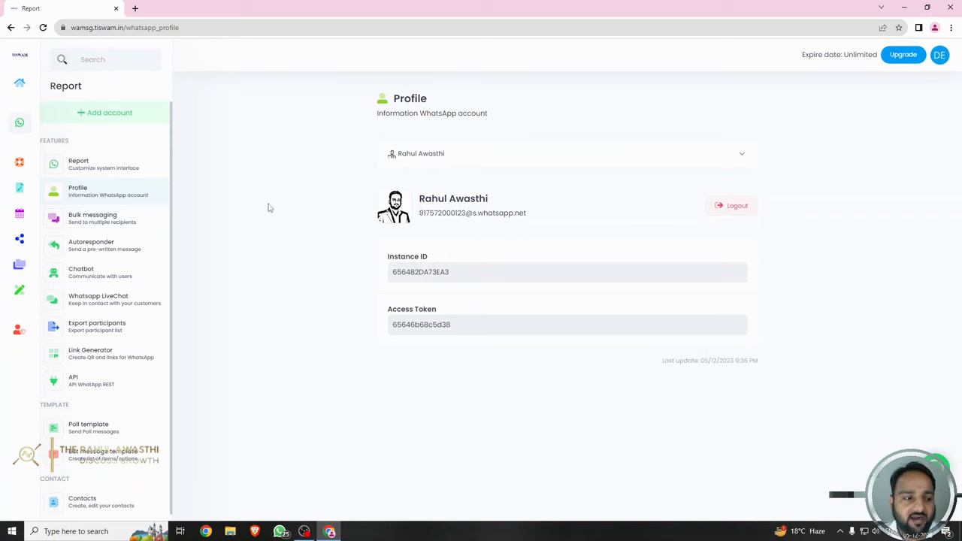
pyautogui.click(96, 219)
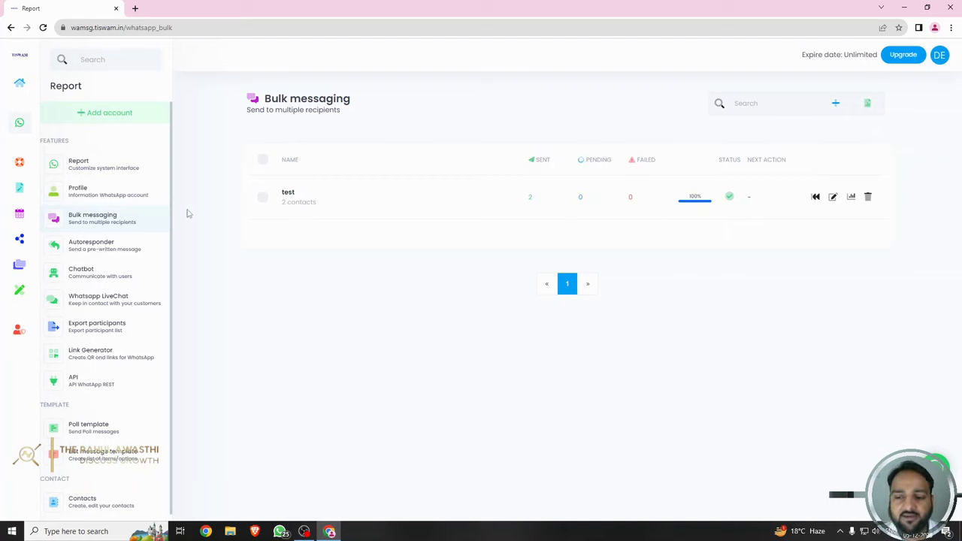
# Step: Create a new campaign with the connected WhatsApp account as sender, leaving the contact group unselected
pyautogui.click(836, 105)
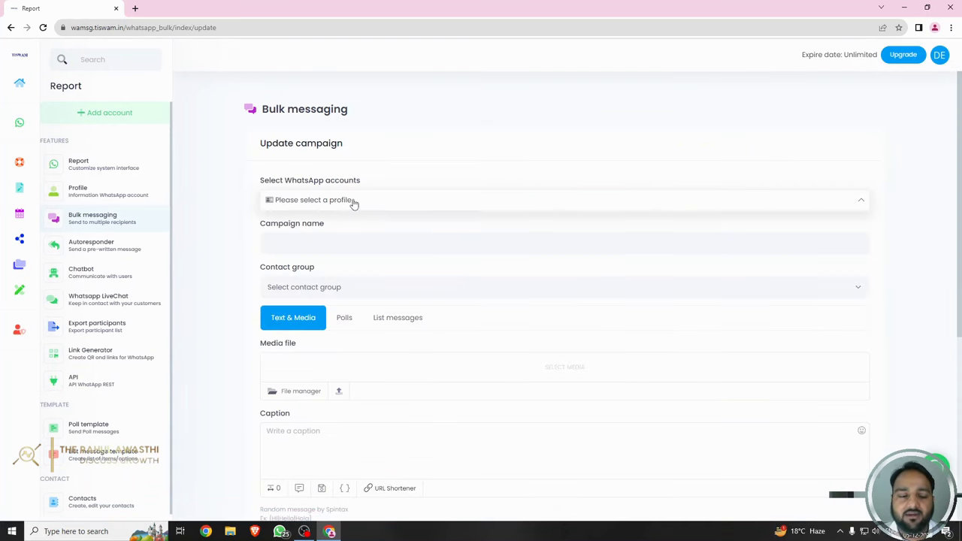
pyautogui.click(351, 202)
pyautogui.click(301, 253)
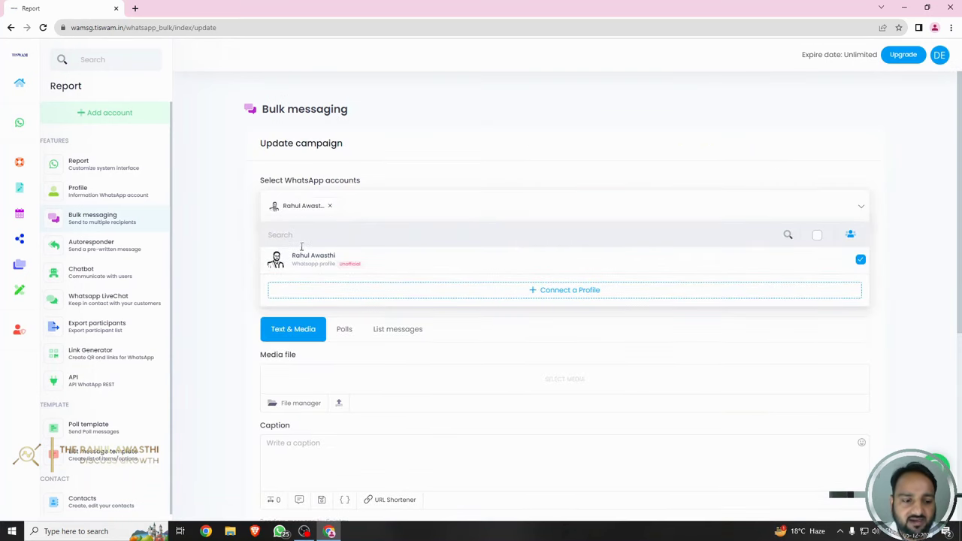
pyautogui.click(211, 263)
pyautogui.click(366, 299)
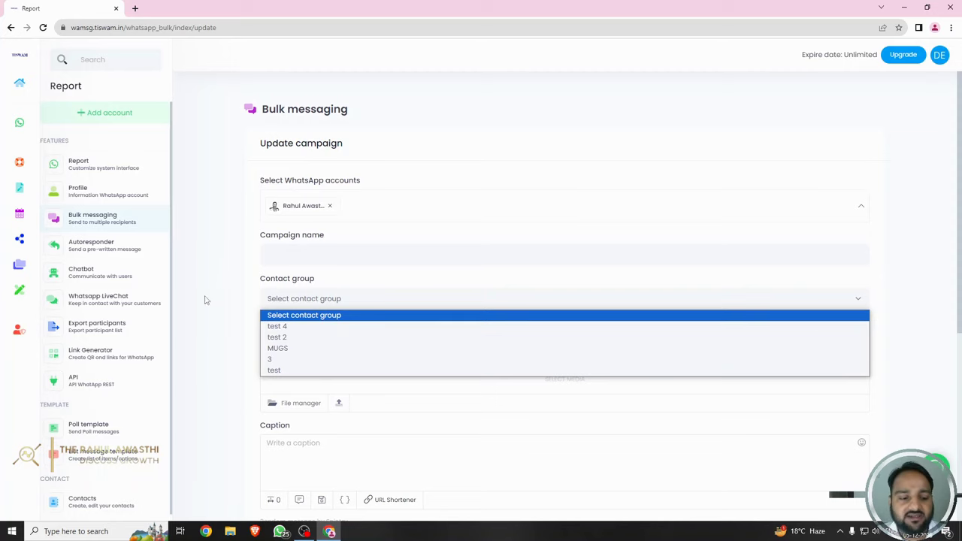
pyautogui.click(198, 289)
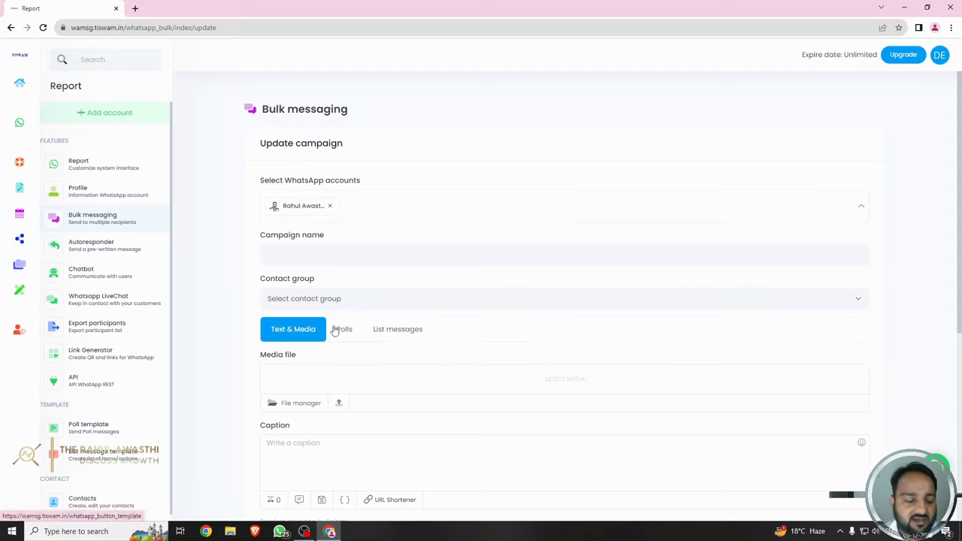
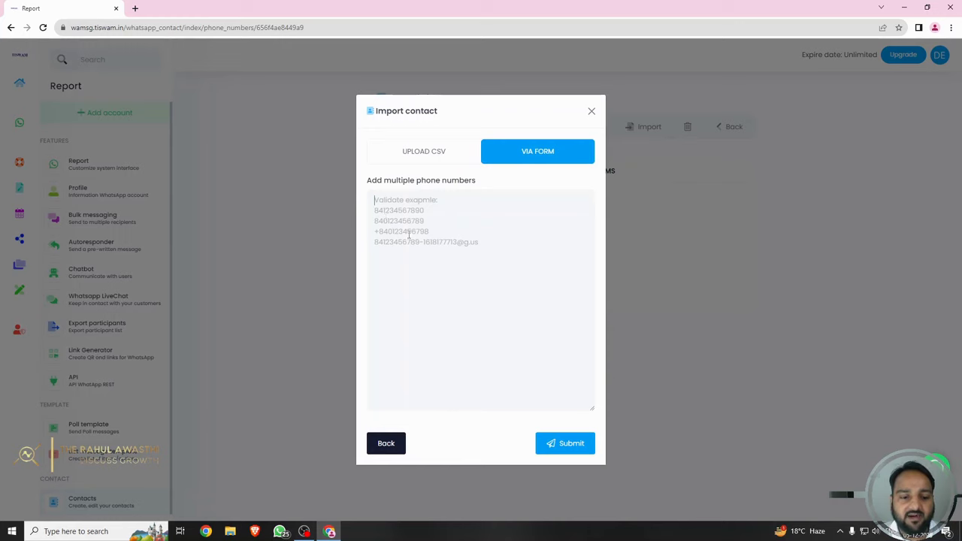
# Step: Check the UPLOAD CSV option for testdekko, then close the Import contact dialog
pyautogui.click(438, 204)
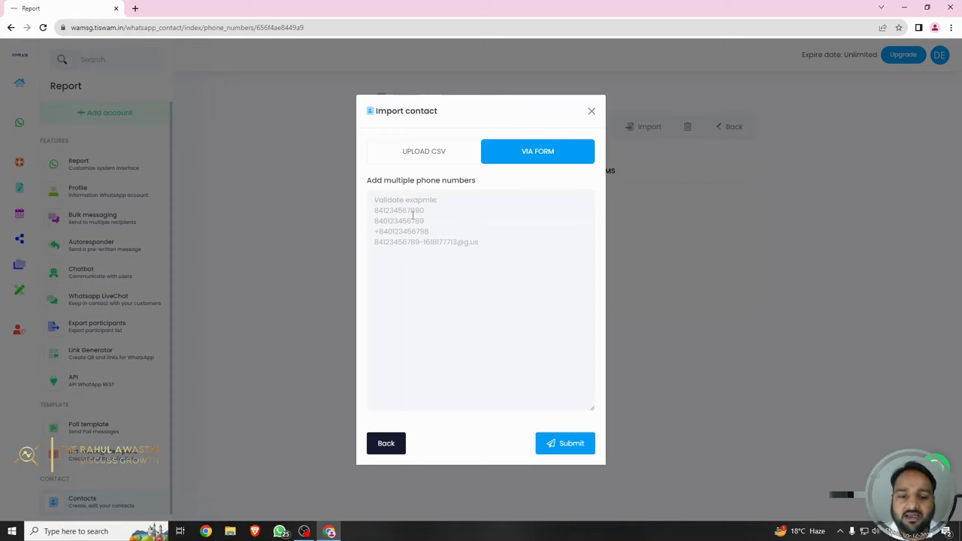
pyautogui.click(419, 147)
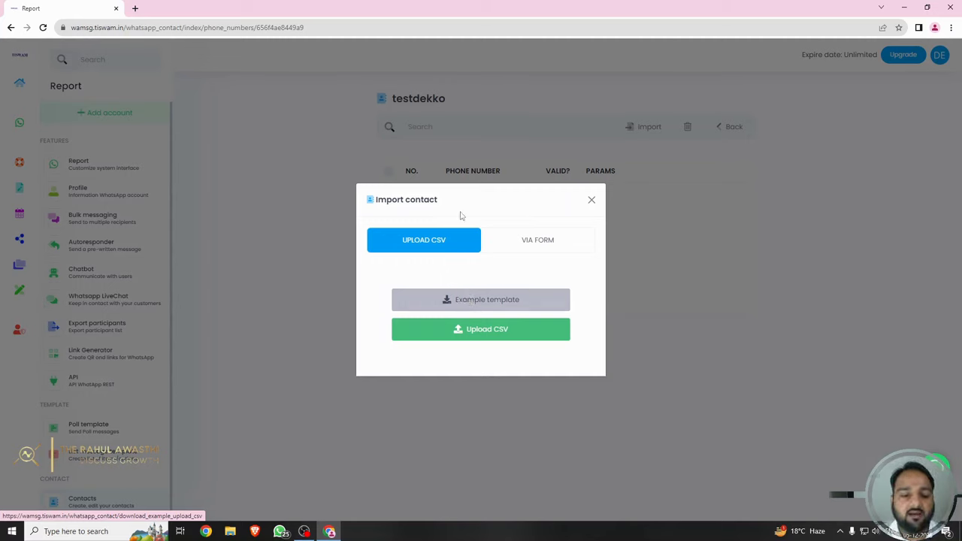
pyautogui.click(592, 202)
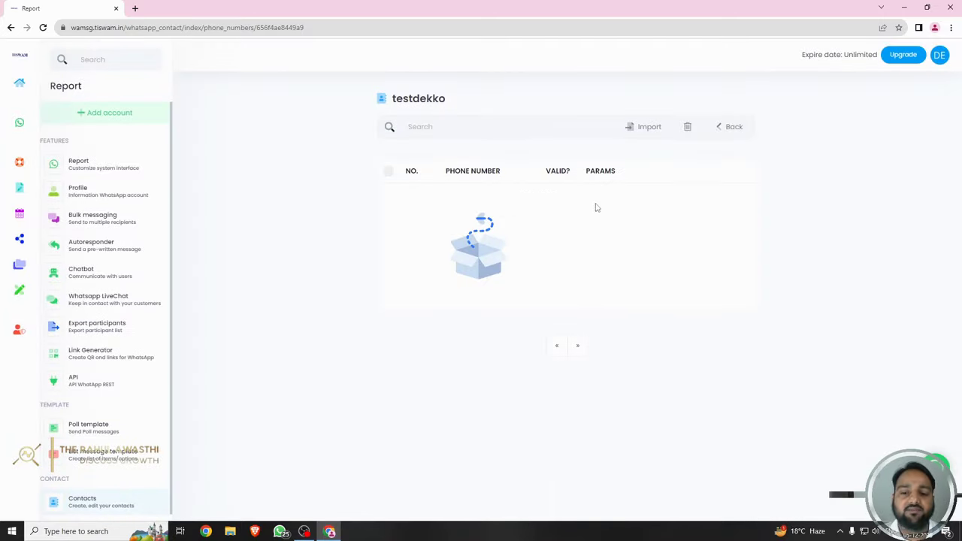
# Step: Delete the testdekko contact group, then open the test 4 group's Import contact dialog
pyautogui.click(688, 127)
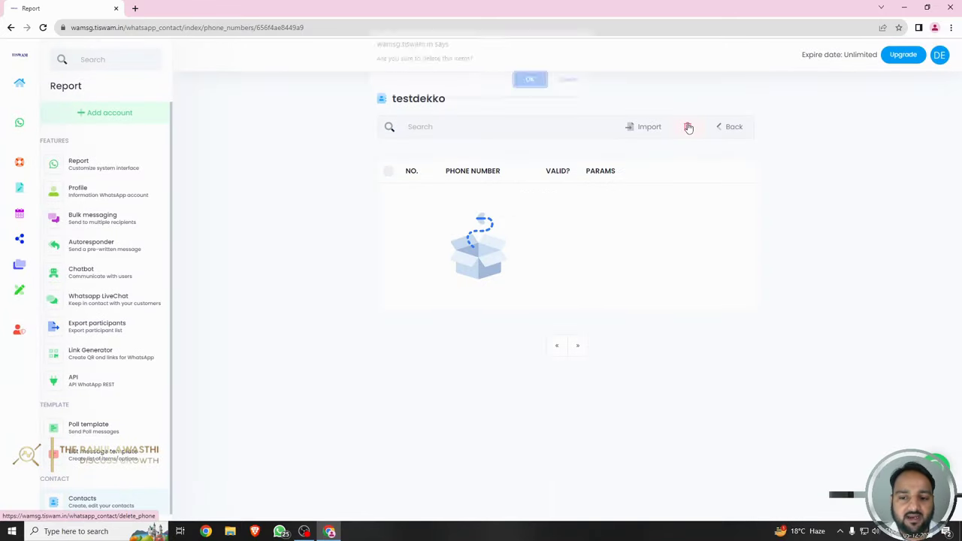
pyautogui.click(531, 80)
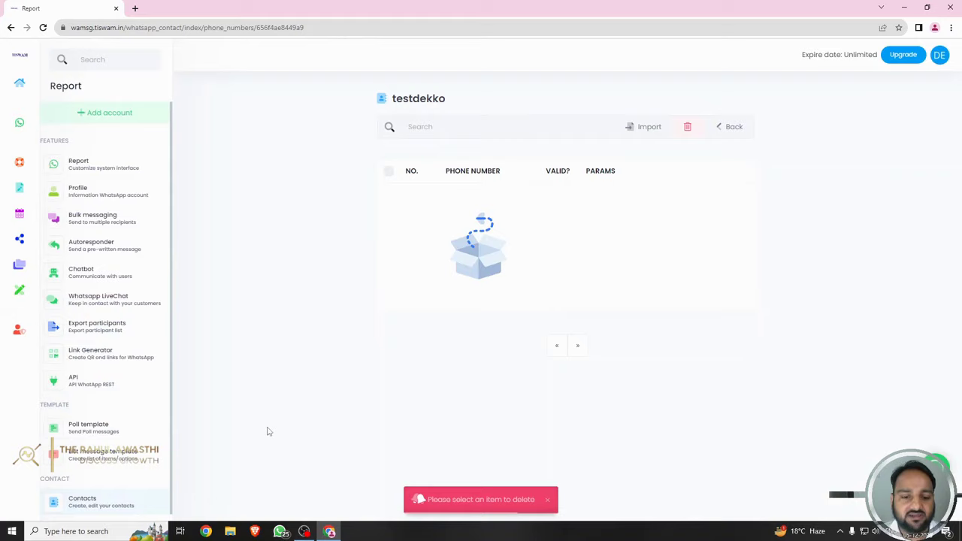
pyautogui.click(85, 496)
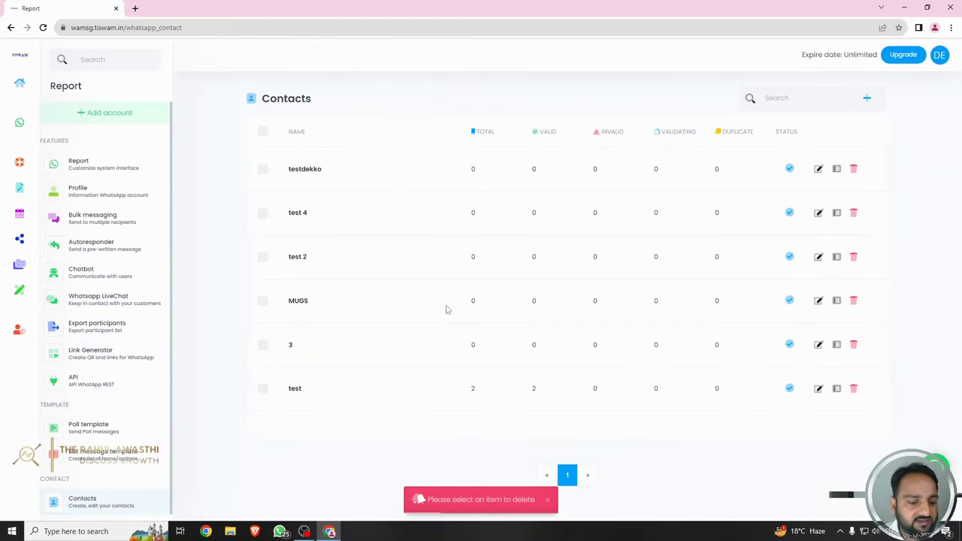
pyautogui.click(853, 169)
pyautogui.click(526, 84)
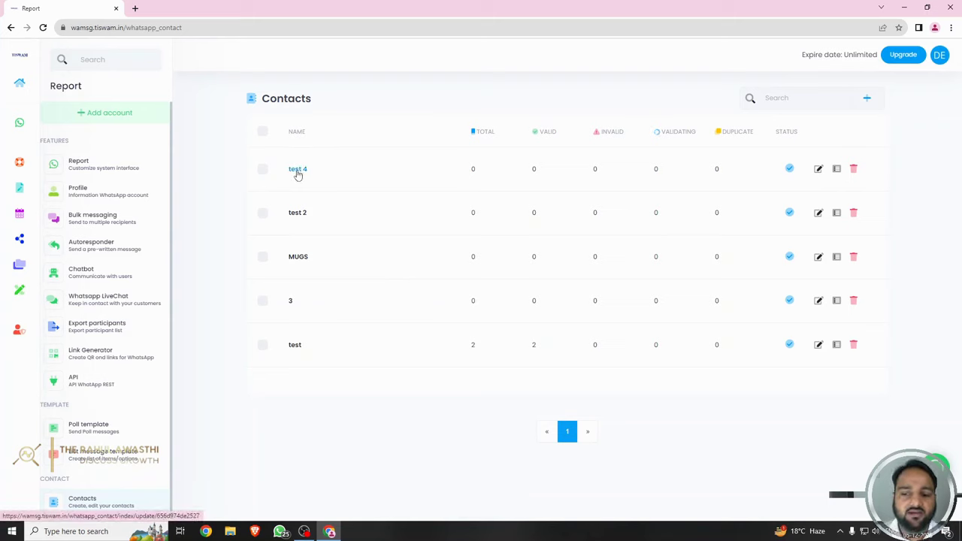
pyautogui.click(837, 170)
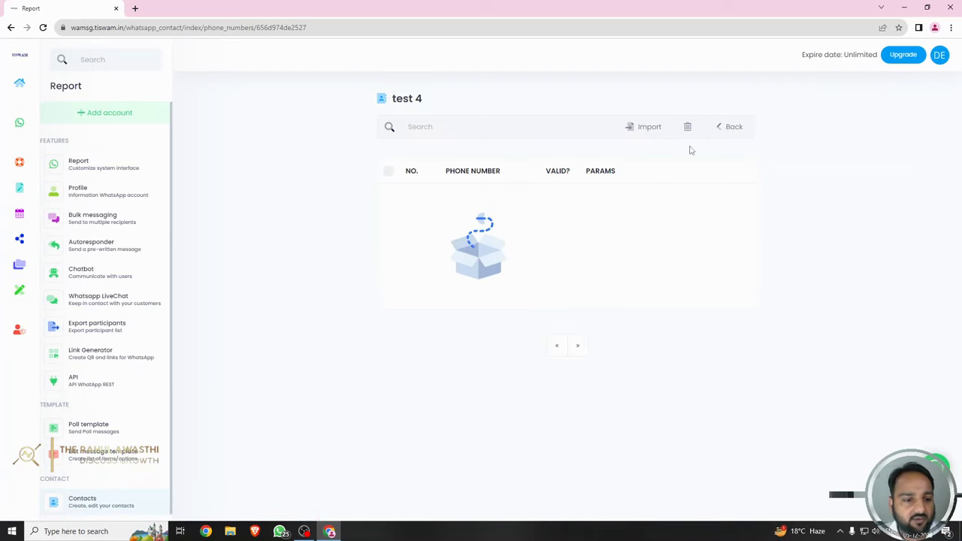
pyautogui.click(651, 133)
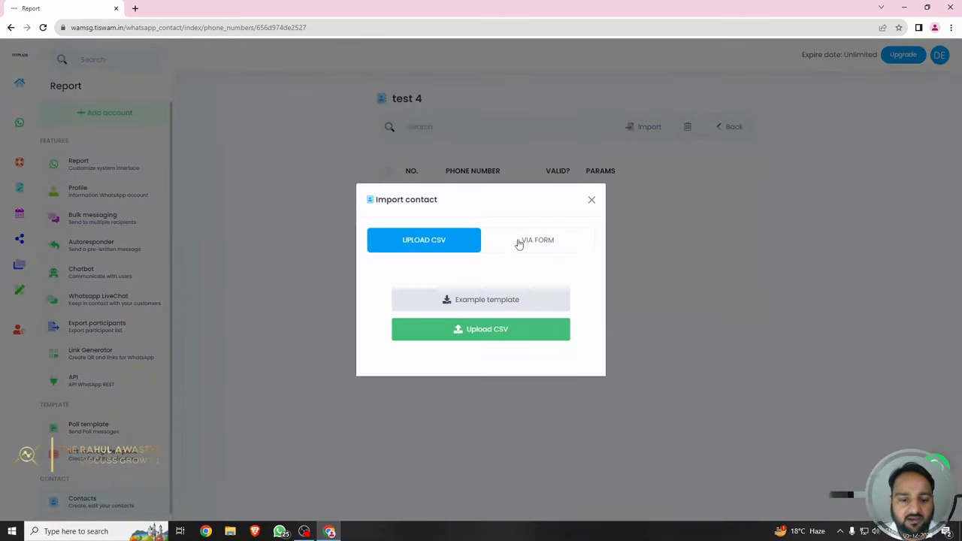
pyautogui.click(518, 240)
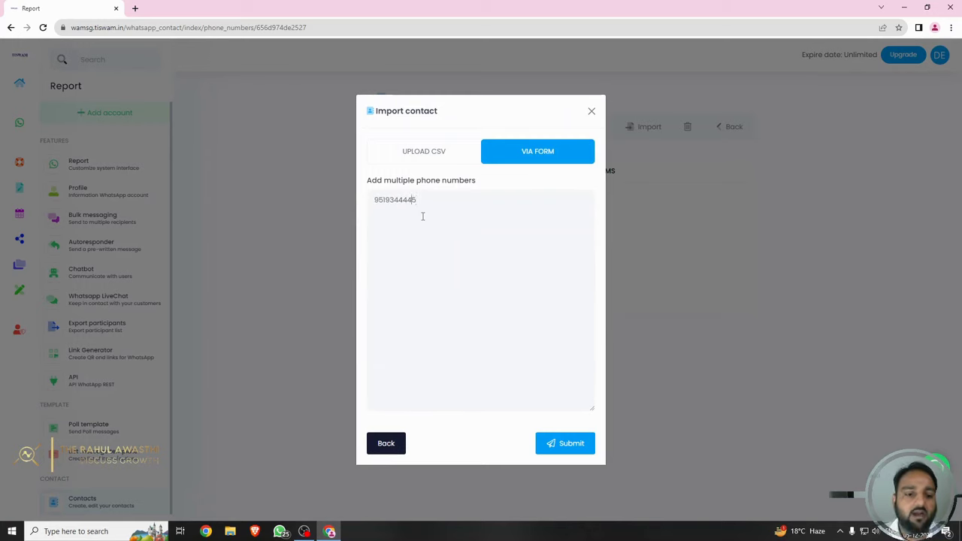
pyautogui.press('Home')
pyautogui.write('91')
pyautogui.press('End')
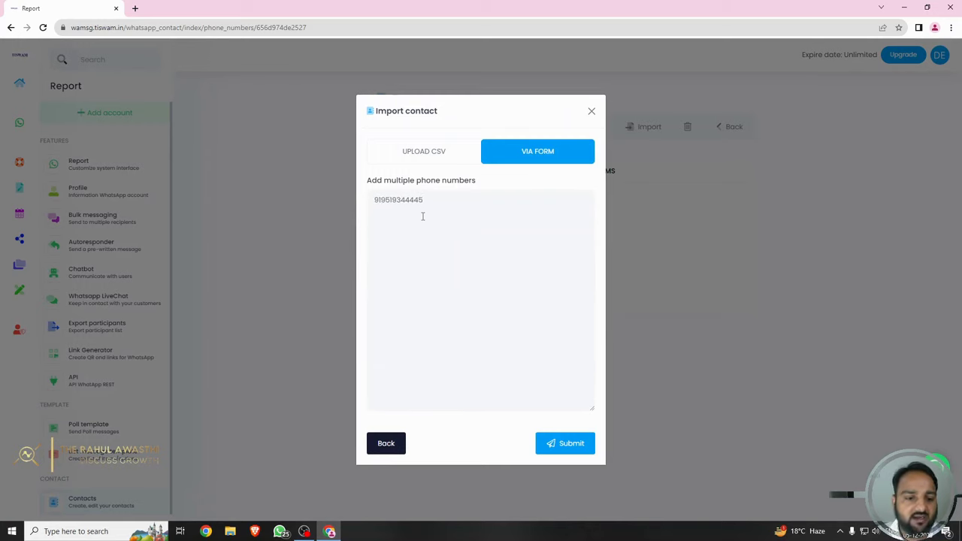
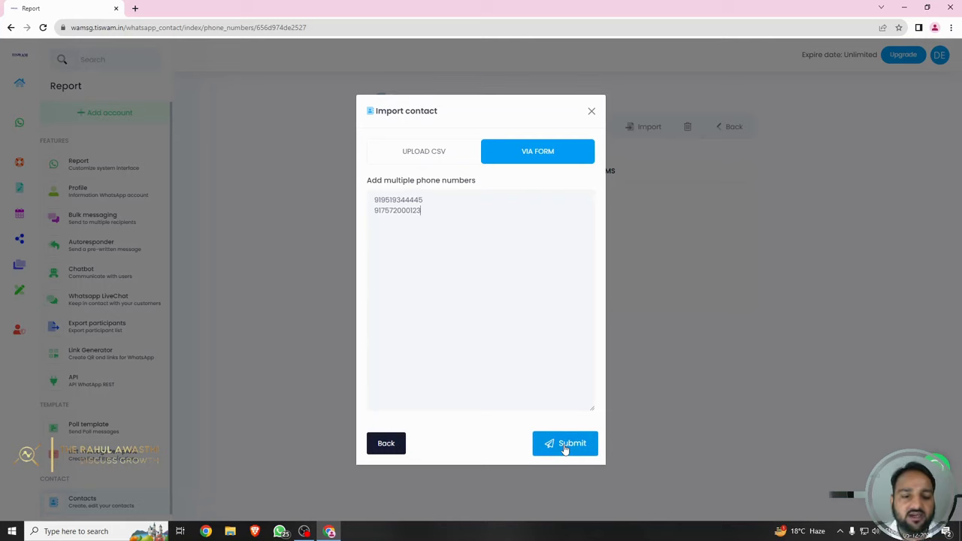
# Step: Review both numbers and submit them to the test 4 group
pyautogui.doubleClick(395, 200)
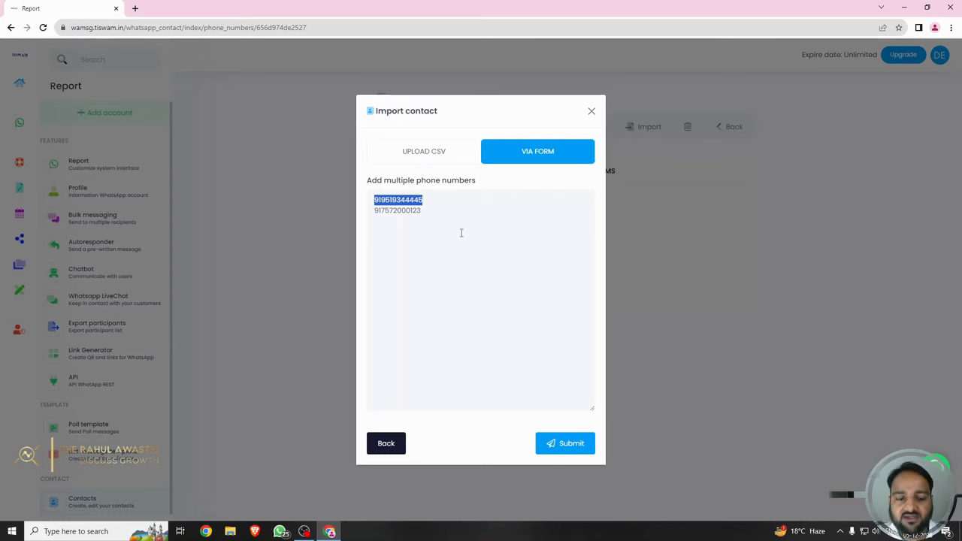
pyautogui.doubleClick(406, 211)
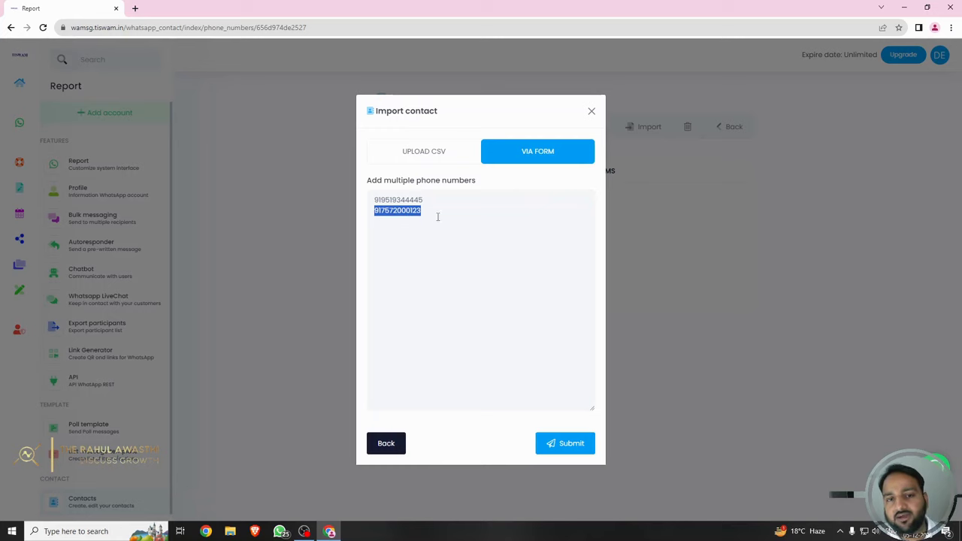
pyautogui.click(426, 203)
pyautogui.doubleClick(414, 200)
pyautogui.click(563, 445)
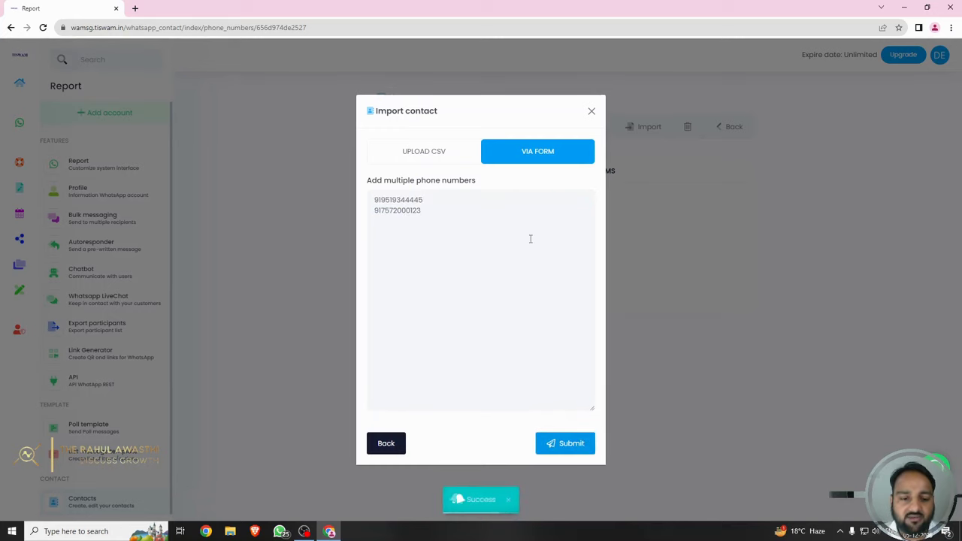
pyautogui.click(562, 448)
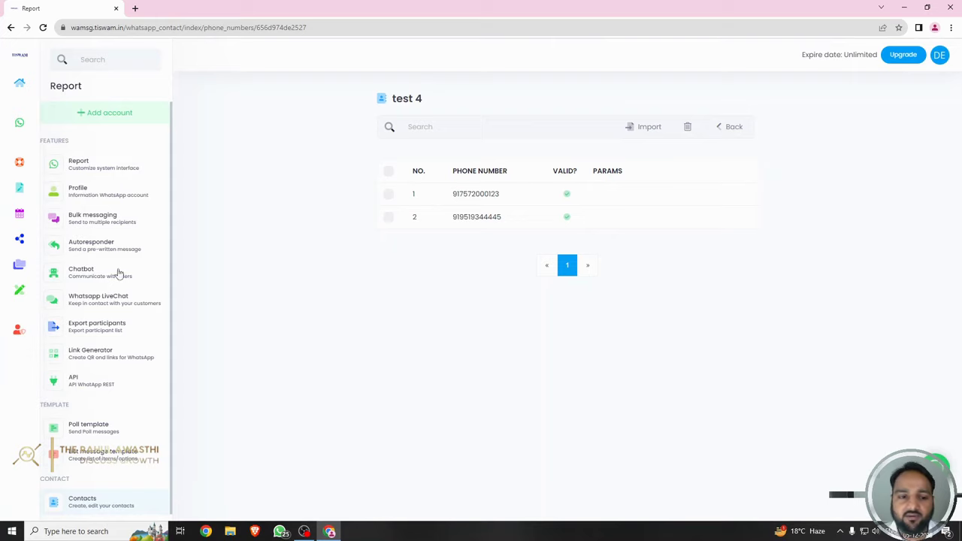
# Step: Start a new bulk campaign that sends from the connected WhatsApp profile
pyautogui.click(99, 220)
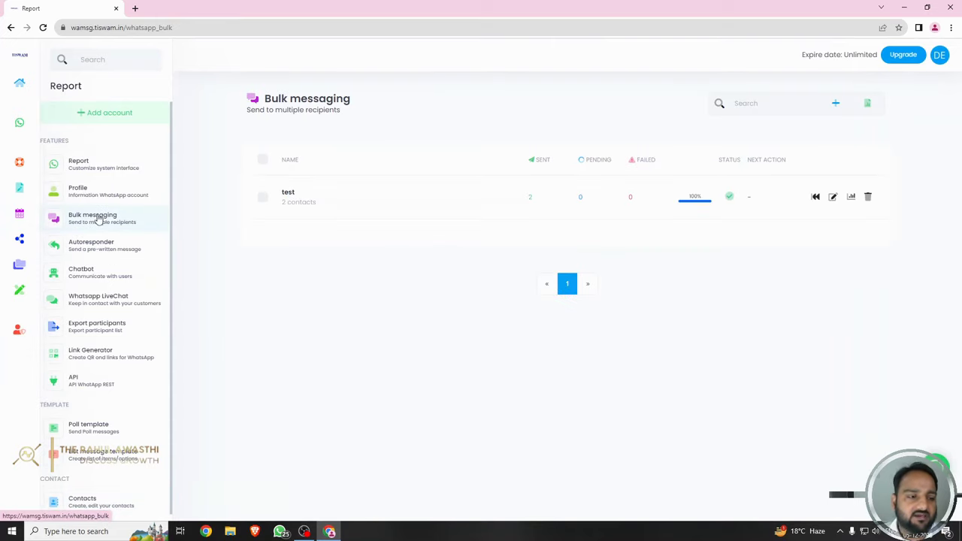
pyautogui.click(835, 105)
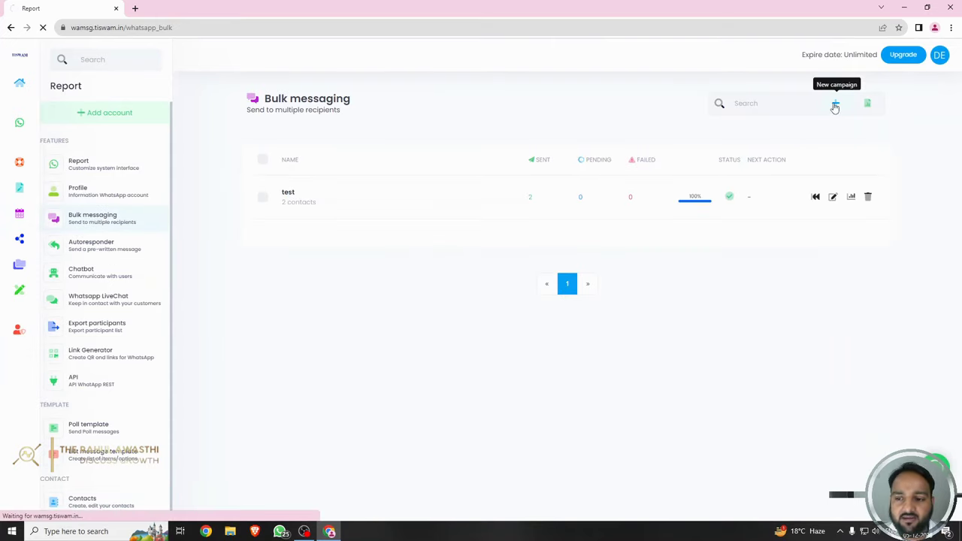
pyautogui.click(323, 204)
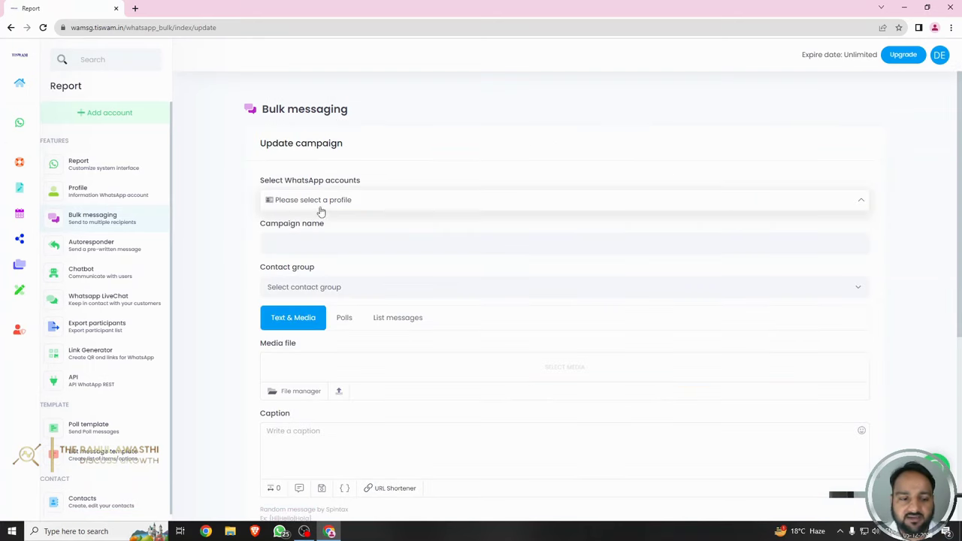
pyautogui.click(308, 250)
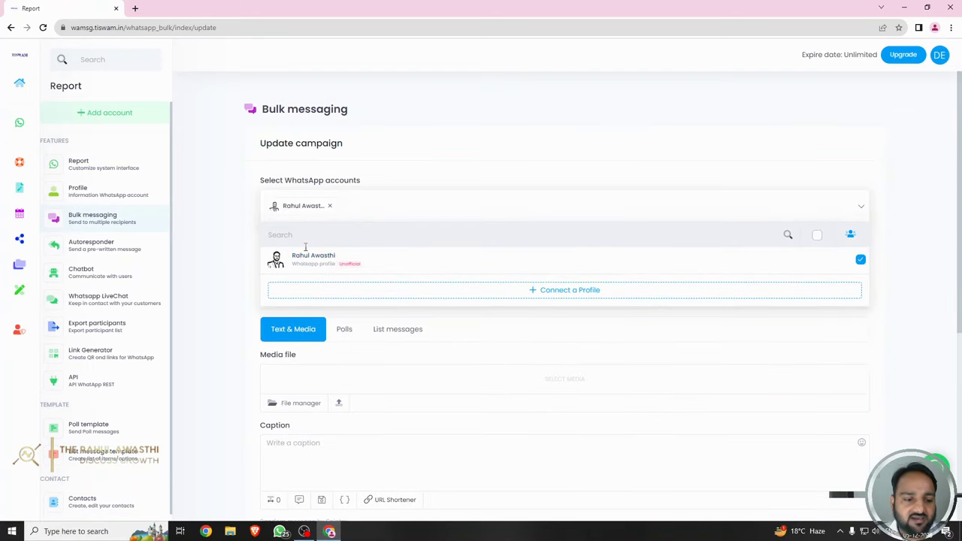
pyautogui.click(226, 236)
# Step: Name the campaign 'test demo 4' and choose the test 4 contact group
pyautogui.click(356, 254)
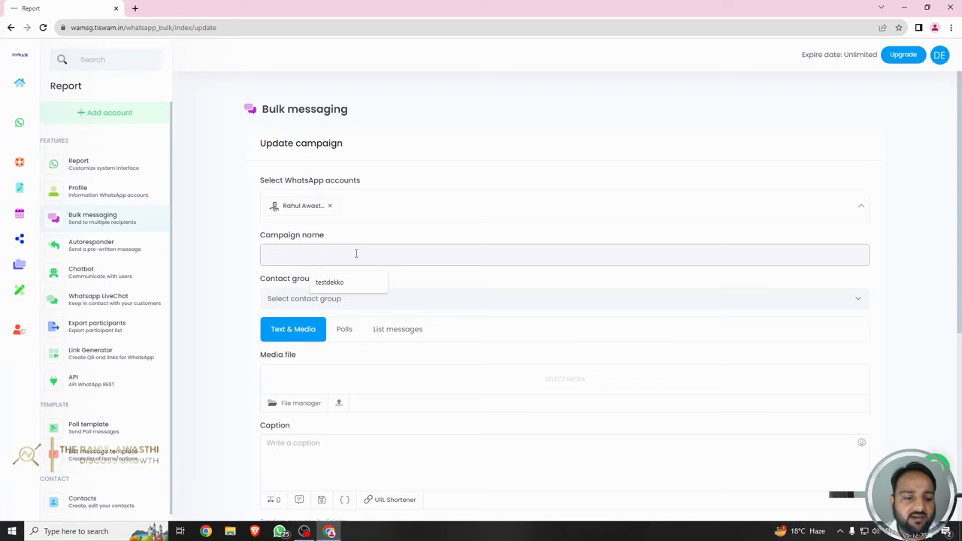
pyautogui.write('test demo 4')
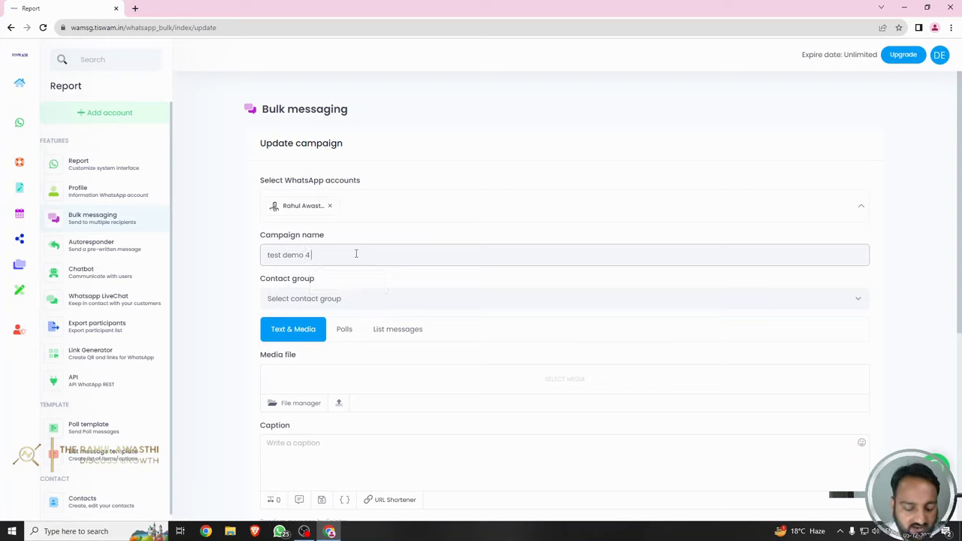
pyautogui.press('Tab')
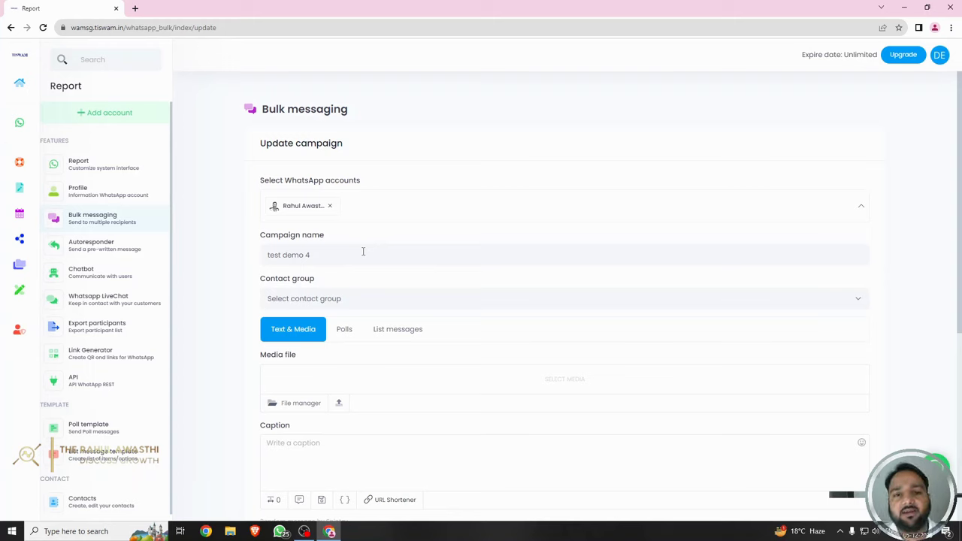
pyautogui.moveTo(318, 255); pyautogui.dragTo(223, 251)
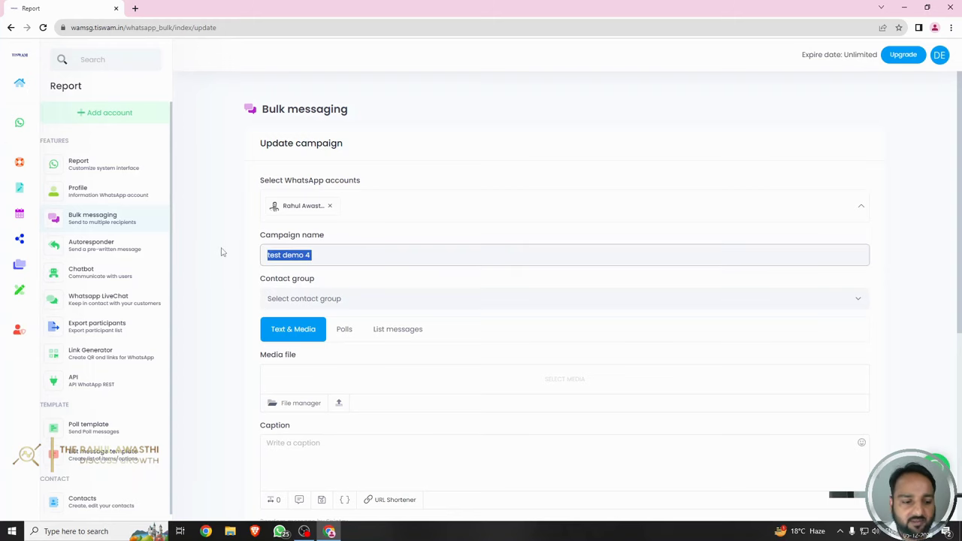
pyautogui.click(345, 255)
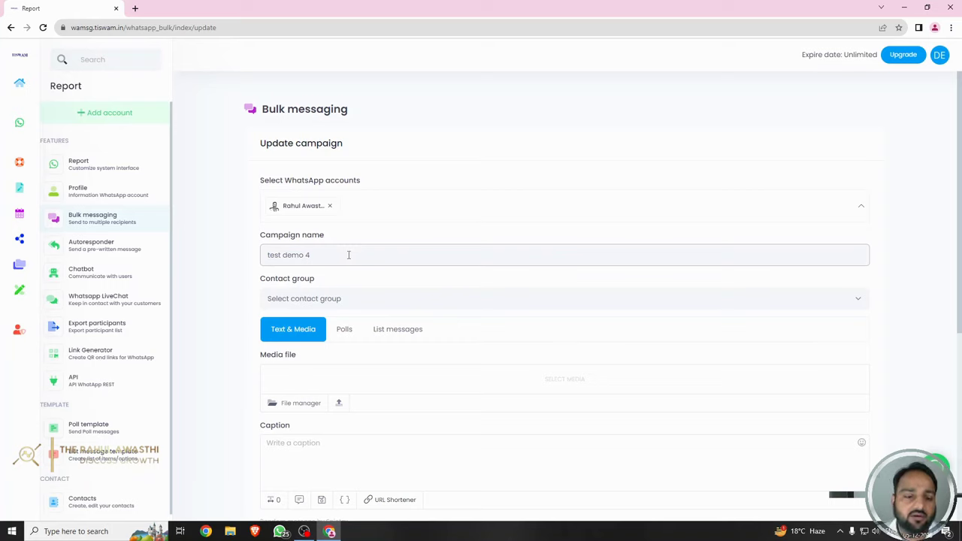
pyautogui.moveTo(348, 254); pyautogui.dragTo(211, 258)
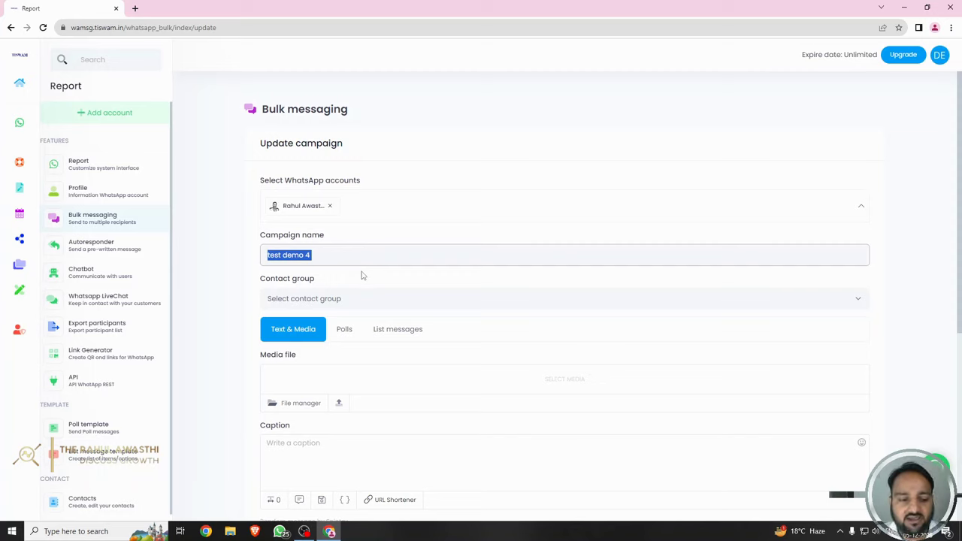
pyautogui.click(361, 298)
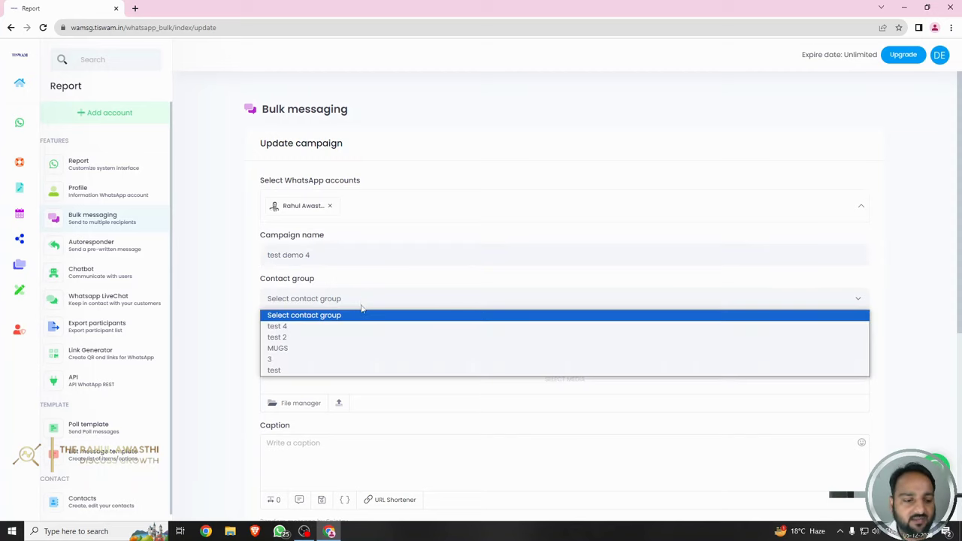
pyautogui.click(362, 327)
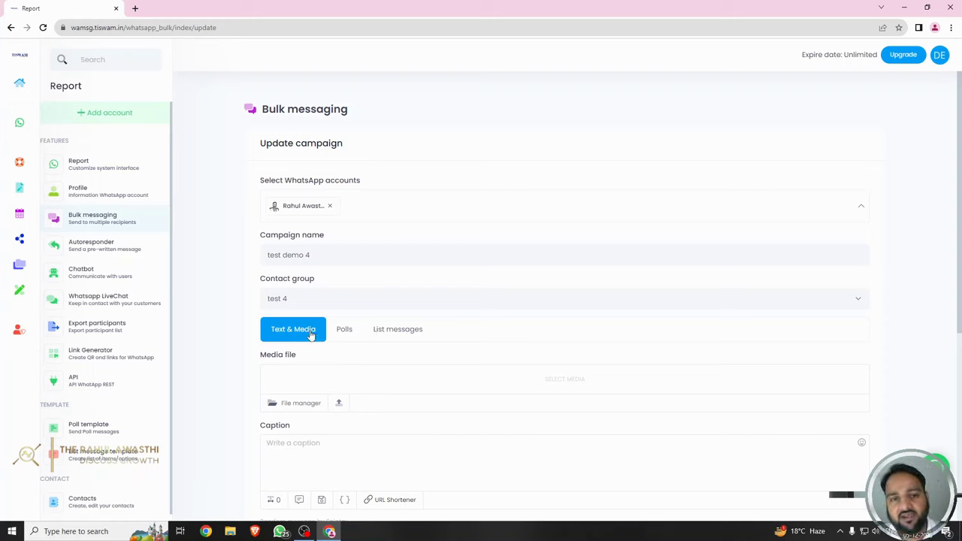
# Step: Attach 'Untitled design (26)' from Downloads as the media file with caption 'Hello Test'
pyautogui.click(339, 406)
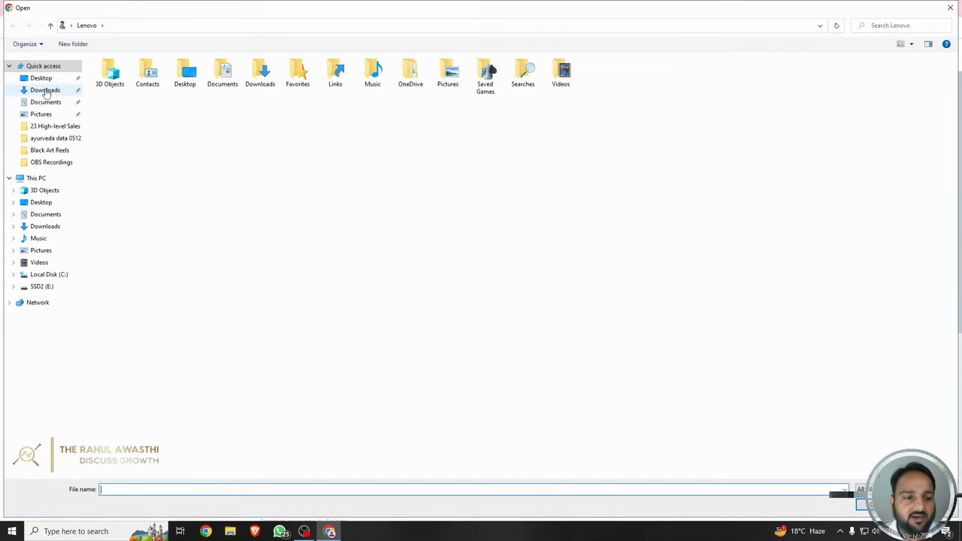
pyautogui.click(47, 92)
pyautogui.click(443, 132)
pyautogui.scroll(-2, 401, 160)
pyautogui.scroll(-10, 401, 160)
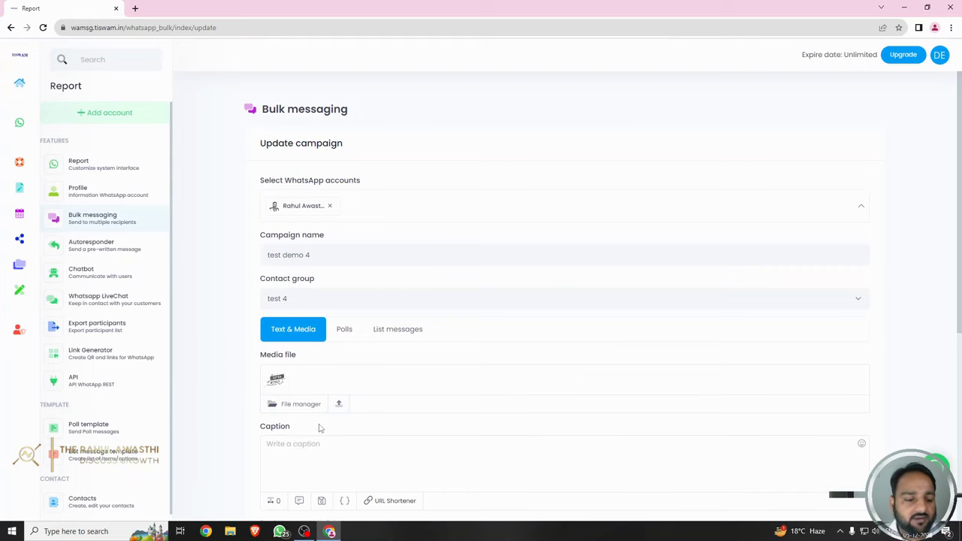
pyautogui.scroll(-2, 317, 425)
pyautogui.click(341, 303)
pyautogui.write('Hello Test')
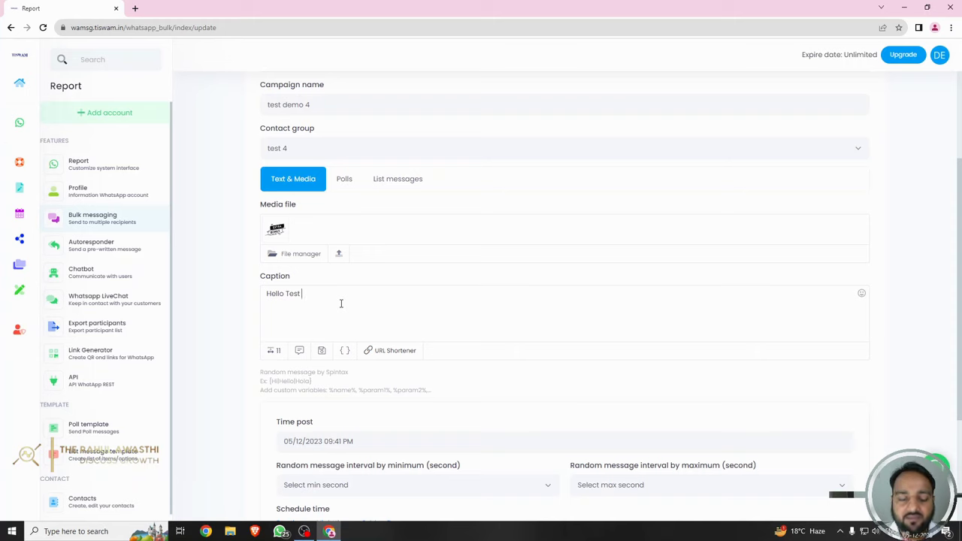
# Step: Replace the caption with the spintax greeting {Hi|Hello|Hola|Namaste|Namaskar|Jai Mata Di}
pyautogui.moveTo(319, 382); pyautogui.dragTo(270, 382)
pyautogui.hotkey('ctrl', 'c')
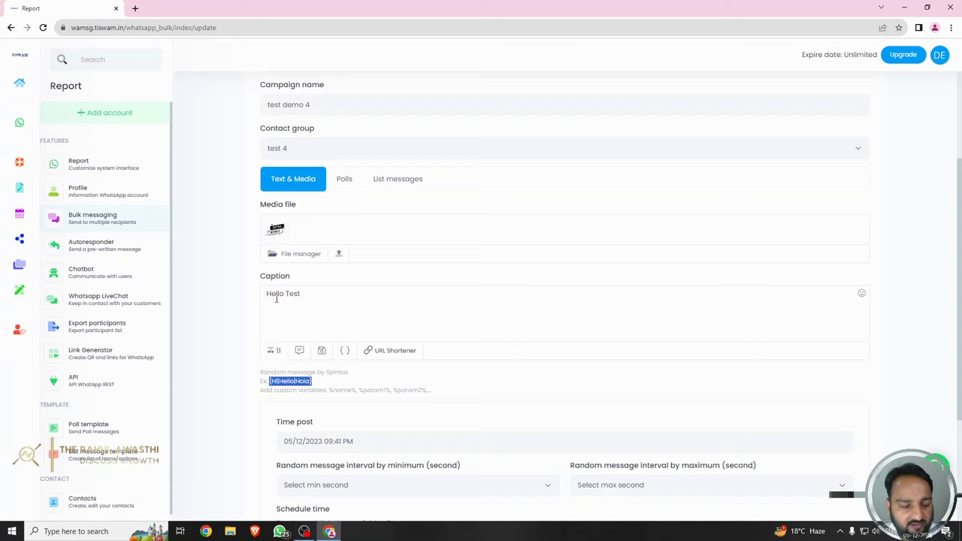
pyautogui.tripleClick(276, 297)
pyautogui.hotkey('ctrl', 'v')
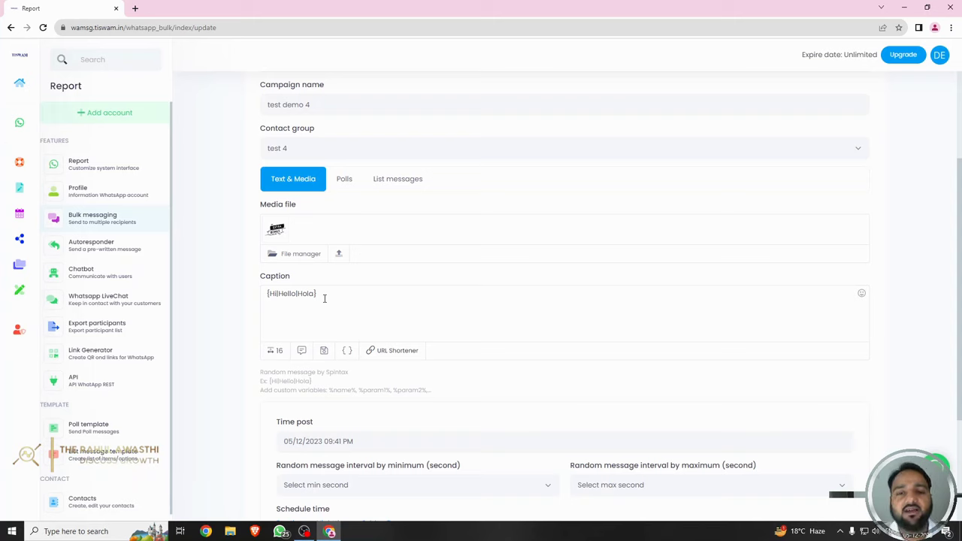
pyautogui.write('|Namaste ')
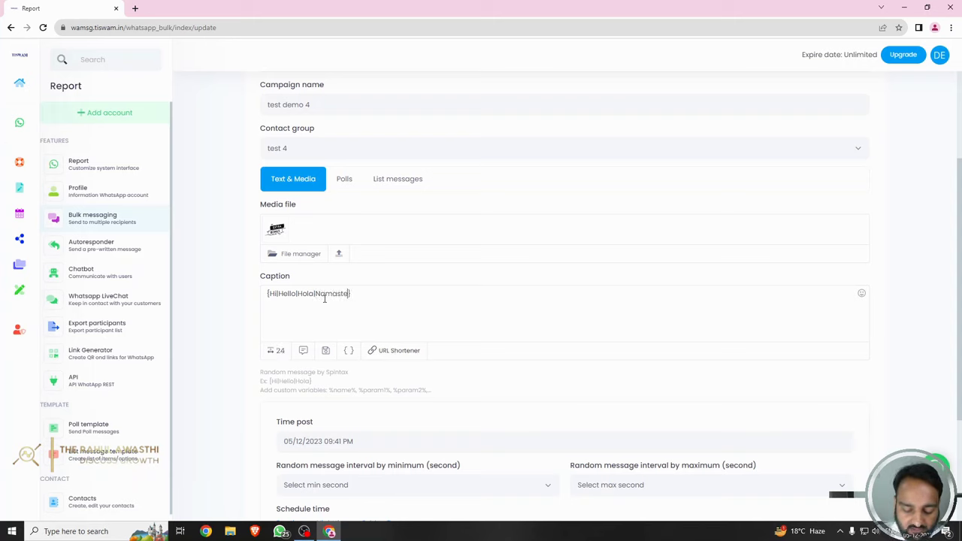
pyautogui.write(' |Namaskar')
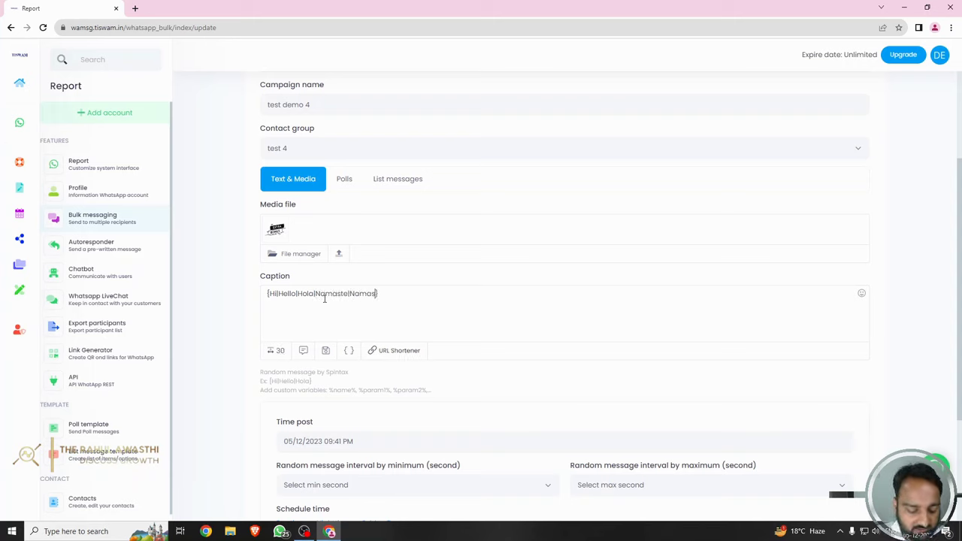
pyautogui.write('|Jai Mata D')
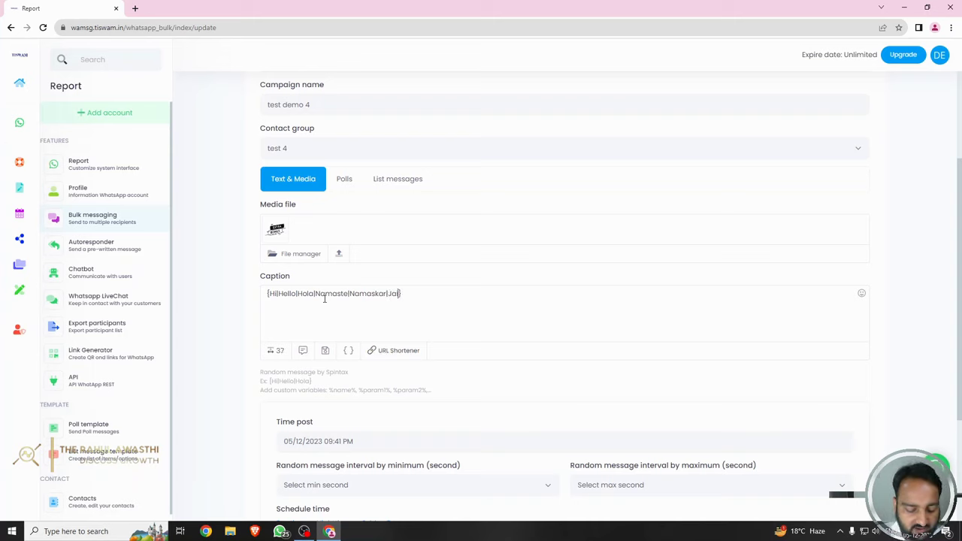
pyautogui.write('i')
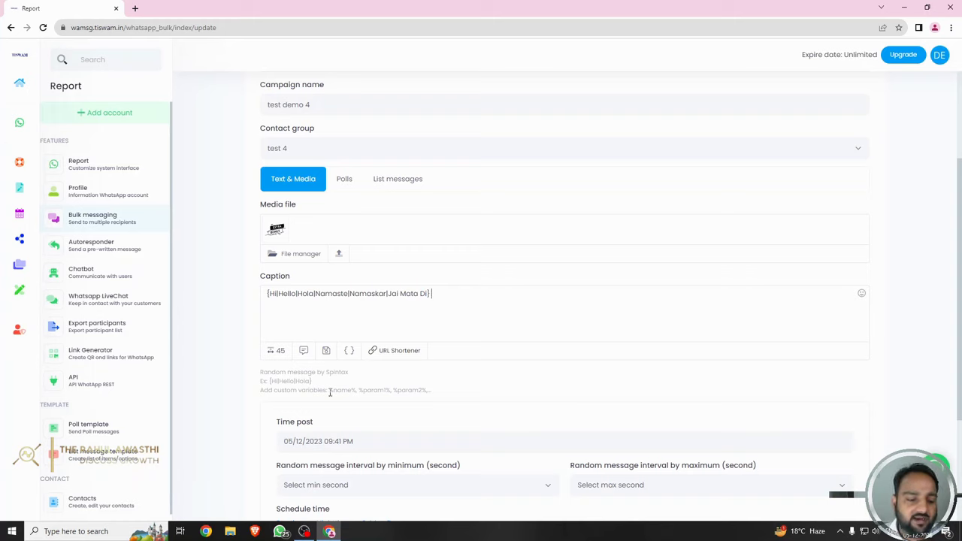
# Step: Try inserting %name%, remove it, and add a new line 'Hesllo It is test msg'
pyautogui.moveTo(330, 392); pyautogui.dragTo(392, 392)
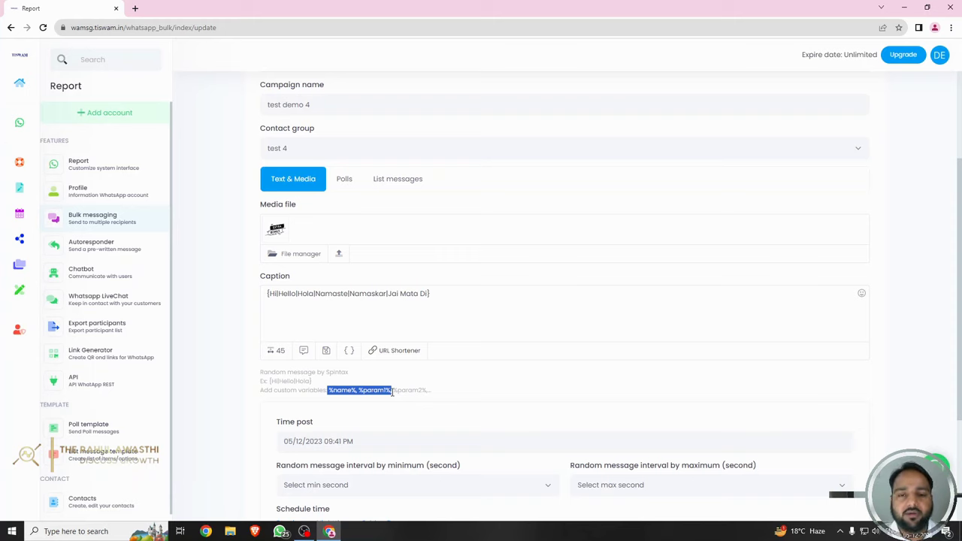
pyautogui.moveTo(328, 390); pyautogui.dragTo(356, 390)
pyautogui.hotkey('ctrl', 'c')
pyautogui.click(467, 301)
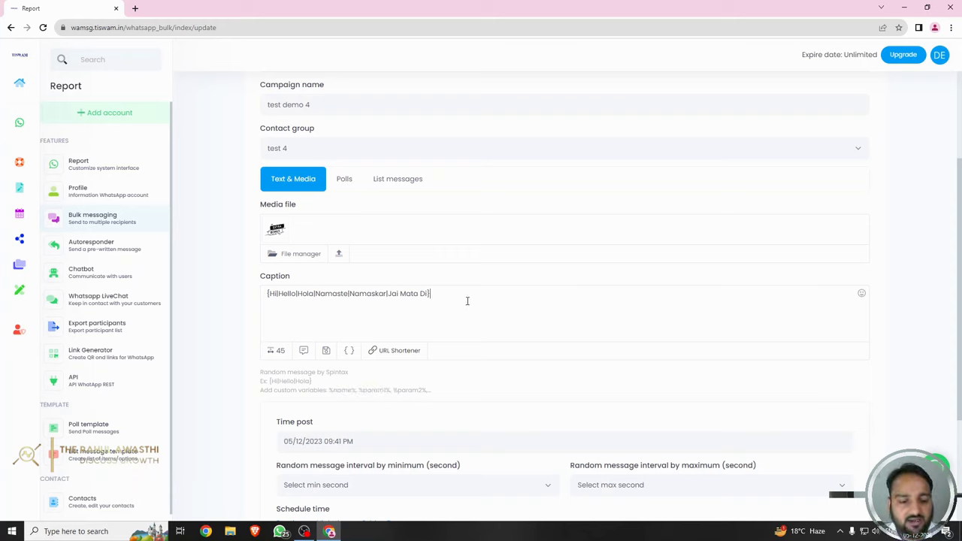
pyautogui.hotkey('ctrl', 'v')
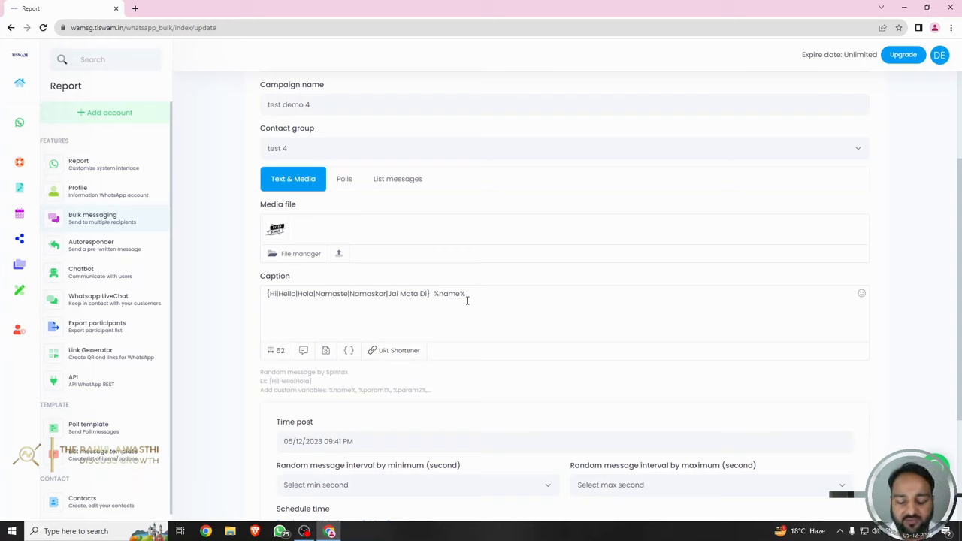
pyautogui.press('BackSpace')
pyautogui.press('BackSpace')
pyautogui.press('BackSpace')
pyautogui.press('BackSpace')
pyautogui.press('BackSpace')
pyautogui.press('BackSpace')
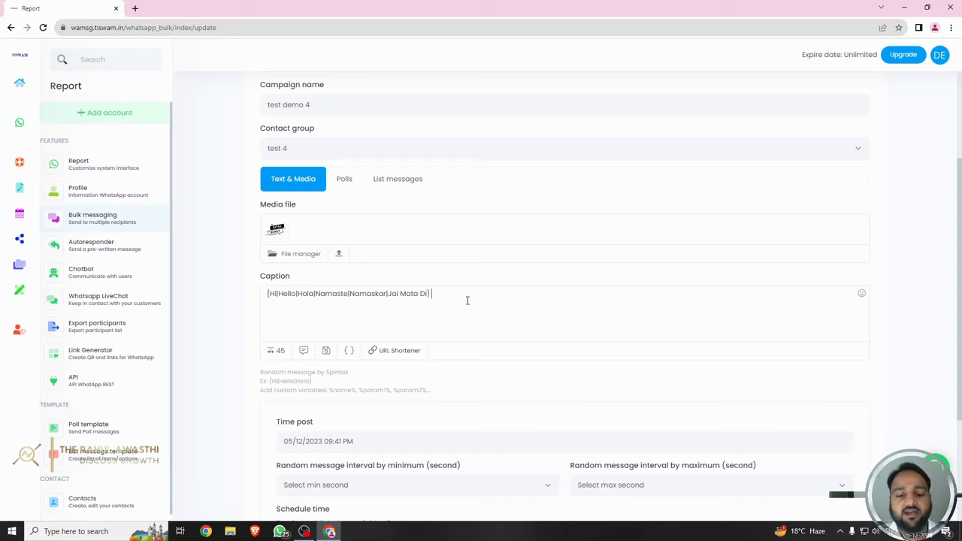
pyautogui.press('Return')
pyautogui.write('Hesllo It is test msg')
# Step: Set the minimum interval to 10 seconds and the maximum to 15 seconds
pyautogui.scroll(-2, 451, 211)
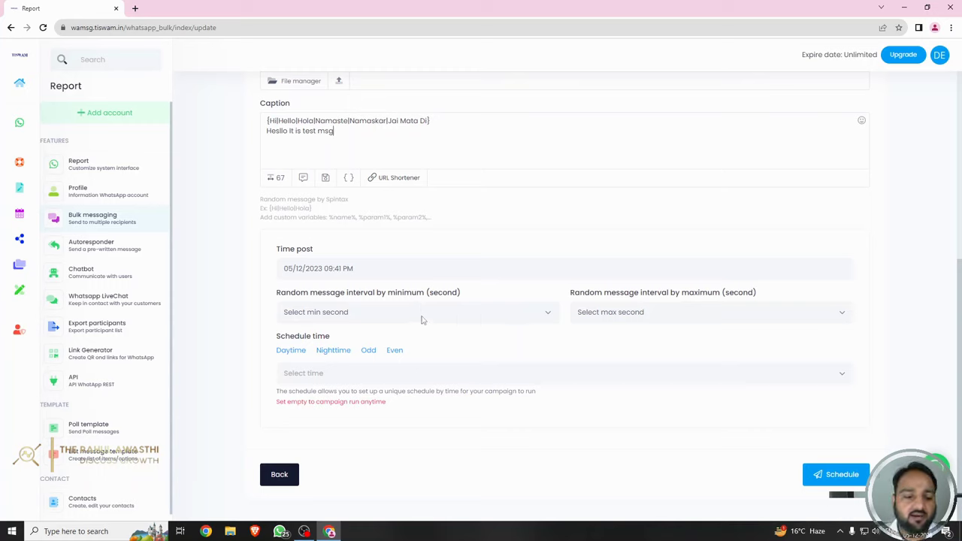
pyautogui.click(421, 312)
pyautogui.click(353, 191)
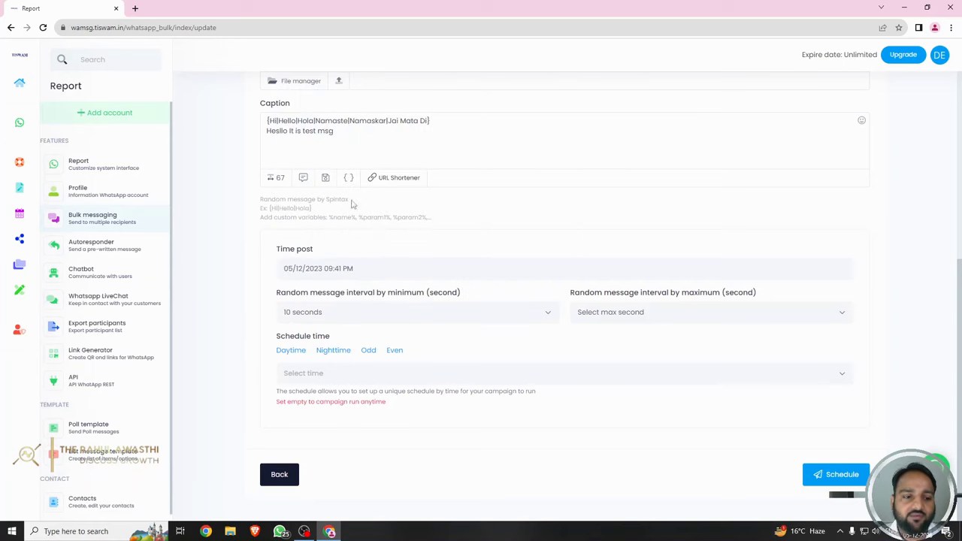
pyautogui.click(698, 313)
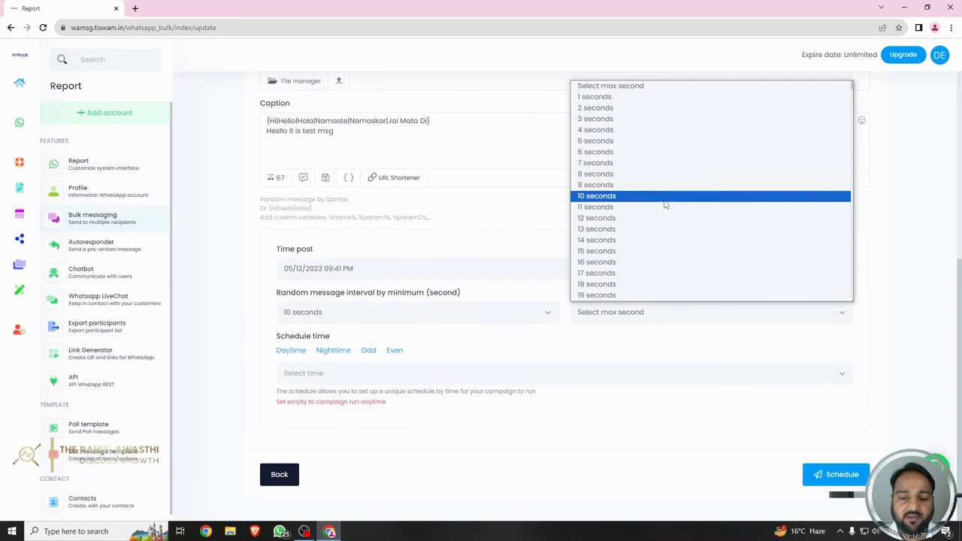
pyautogui.click(660, 251)
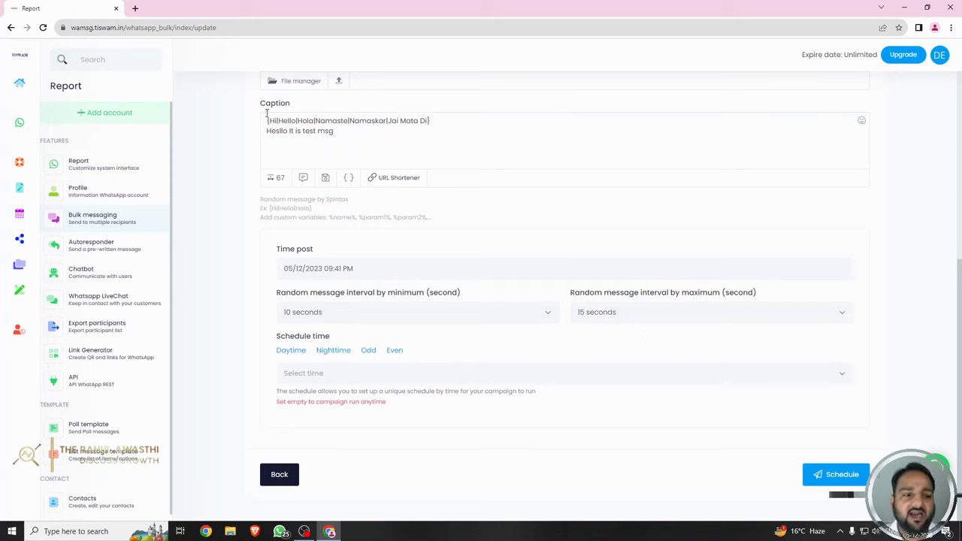
pyautogui.click(343, 133)
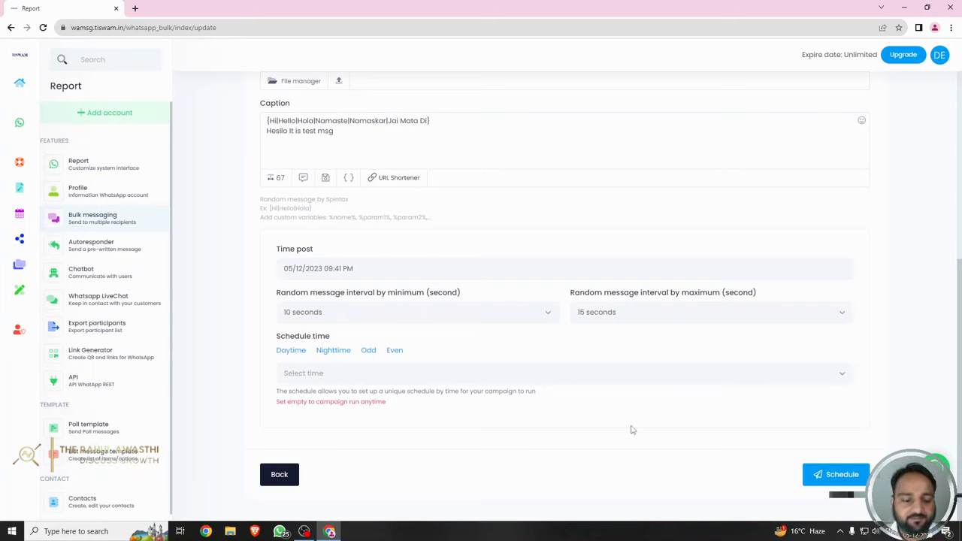
# Step: Schedule test demo 4 and bring the WhatsApp window up from the taskbar
pyautogui.click(844, 476)
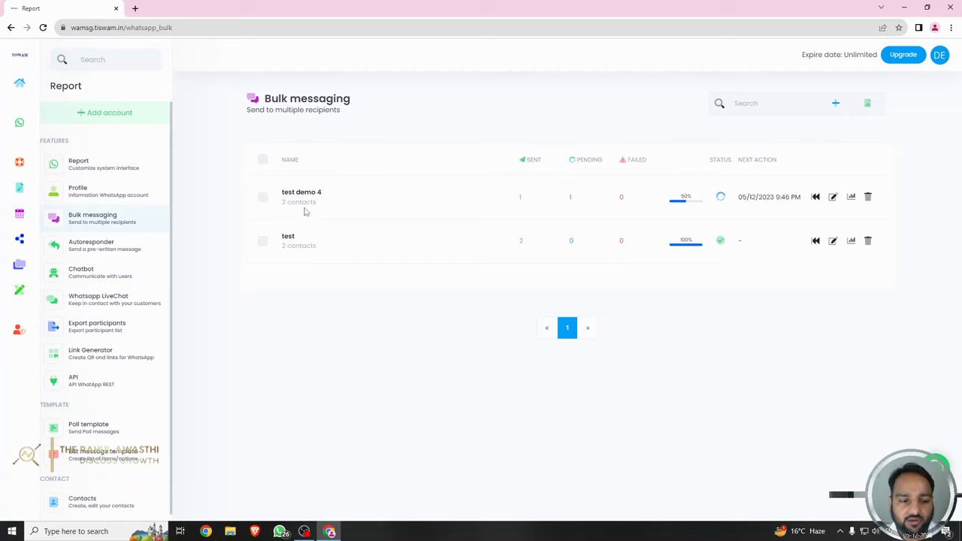
pyautogui.click(280, 532)
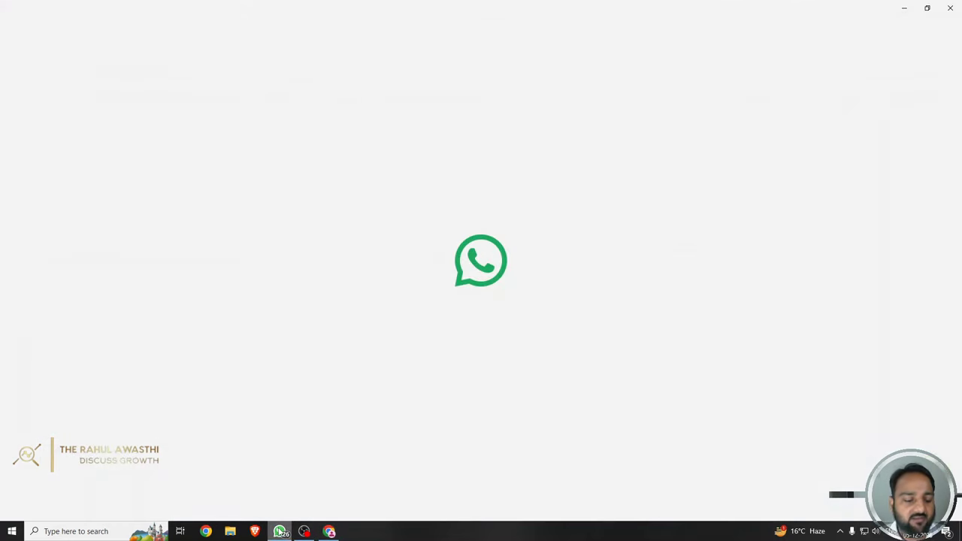
pyautogui.click(280, 532)
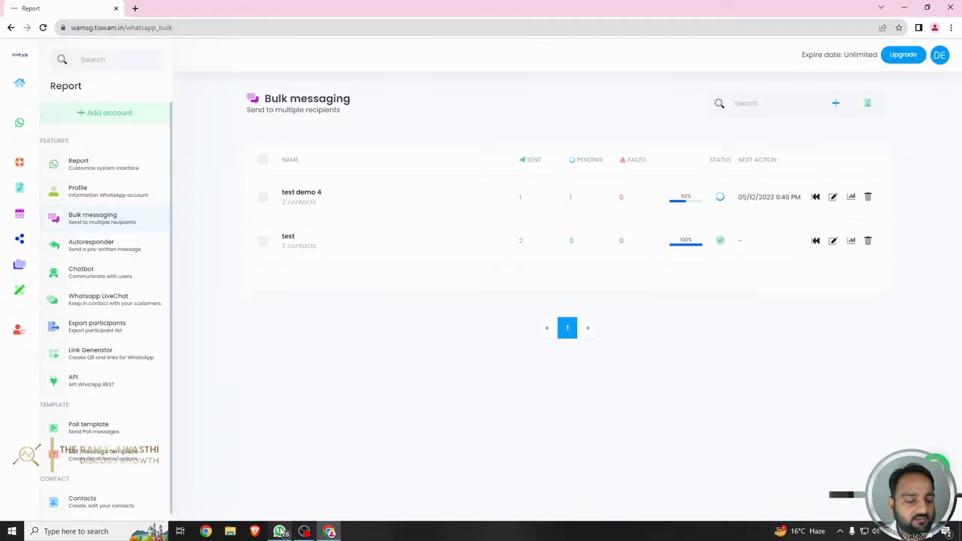
pyautogui.click(280, 531)
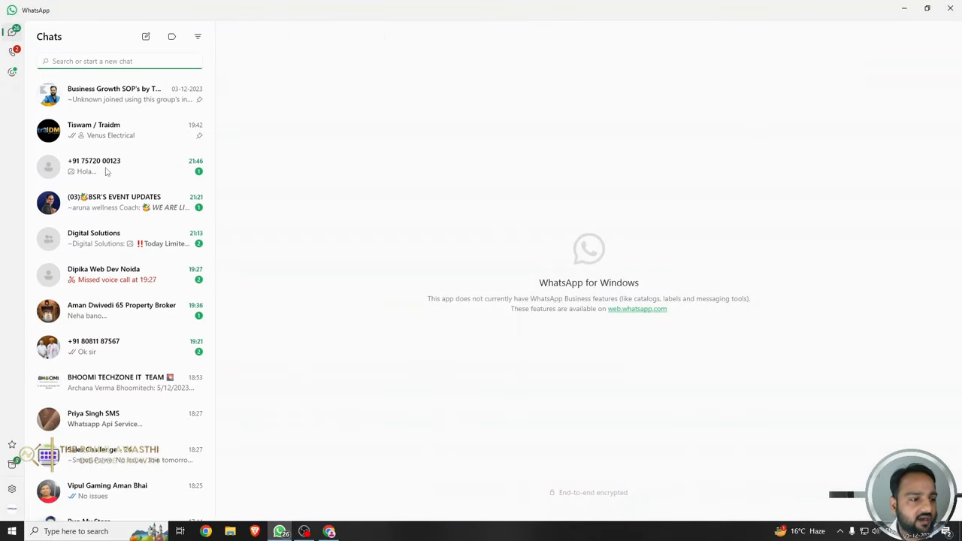
# Step: View the received image message in the test recipient's chat, then minimise WhatsApp
pyautogui.click(106, 171)
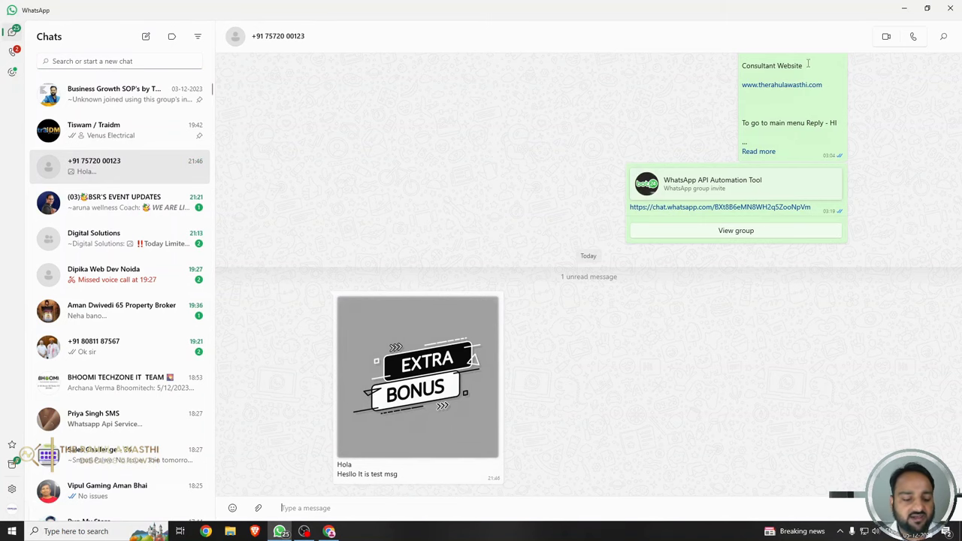
pyautogui.click(905, 9)
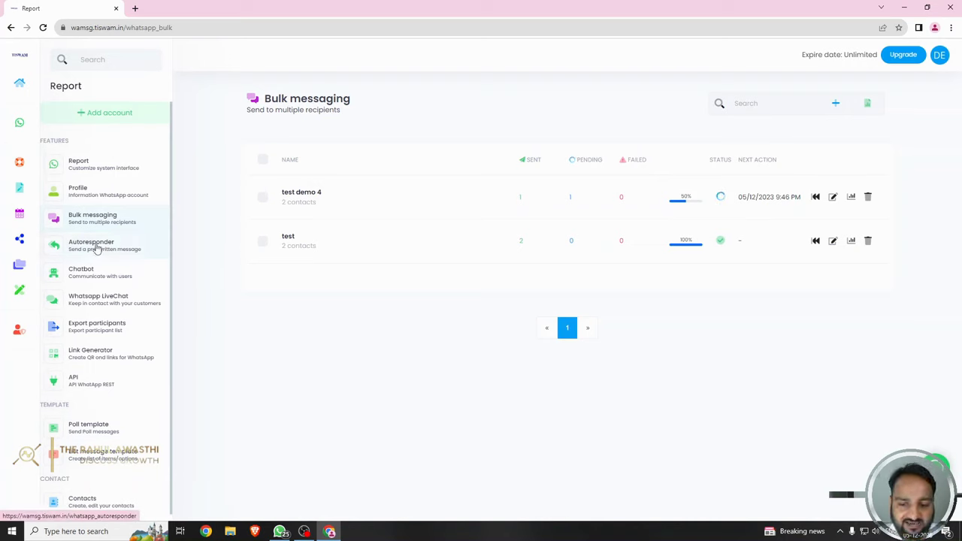
# Step: Select the connected account on the Autoresponder page, toggling Sent to All back to Individual
pyautogui.click(96, 248)
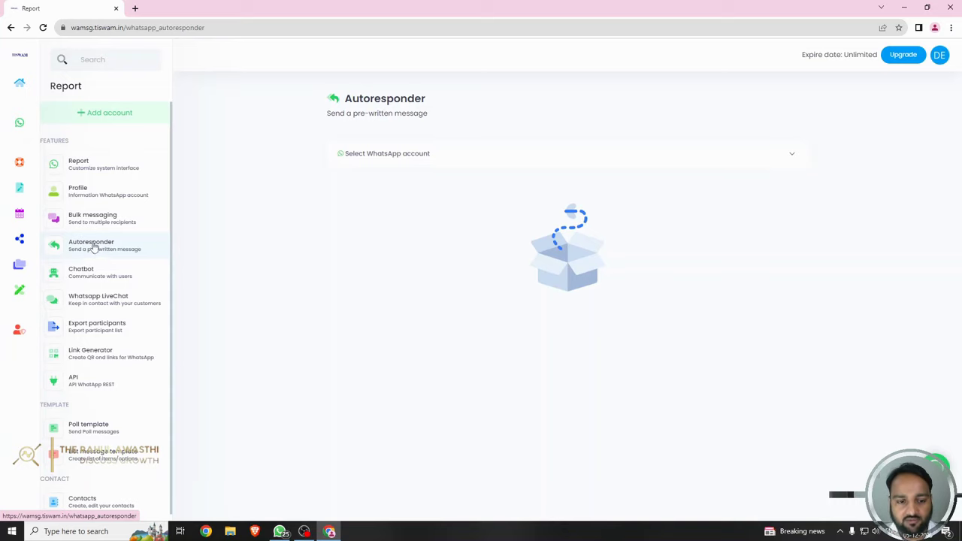
pyautogui.click(529, 155)
pyautogui.click(383, 224)
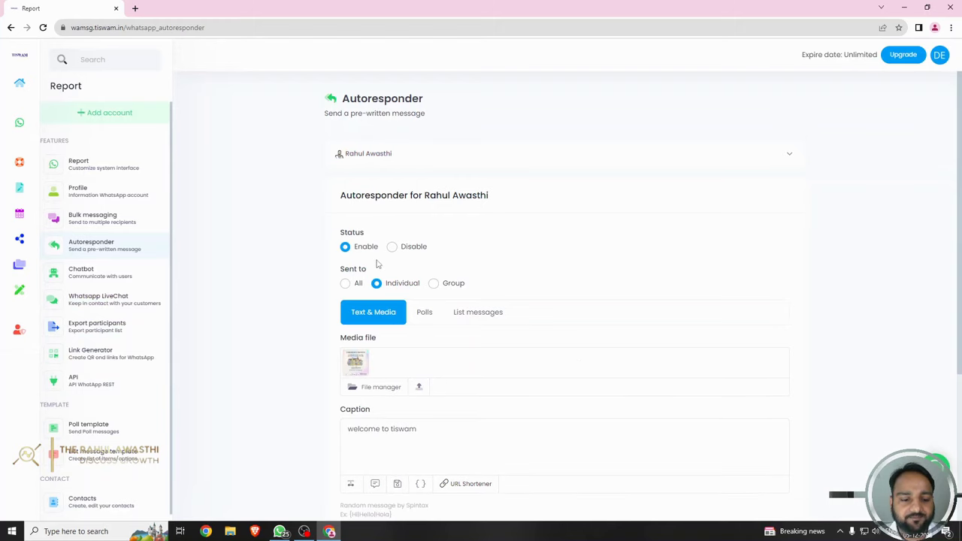
pyautogui.click(345, 283)
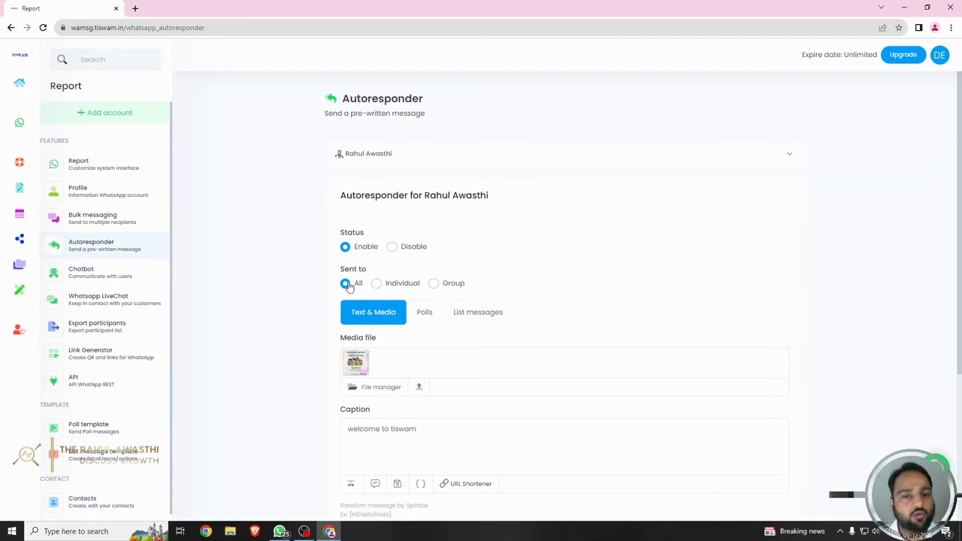
pyautogui.click(378, 285)
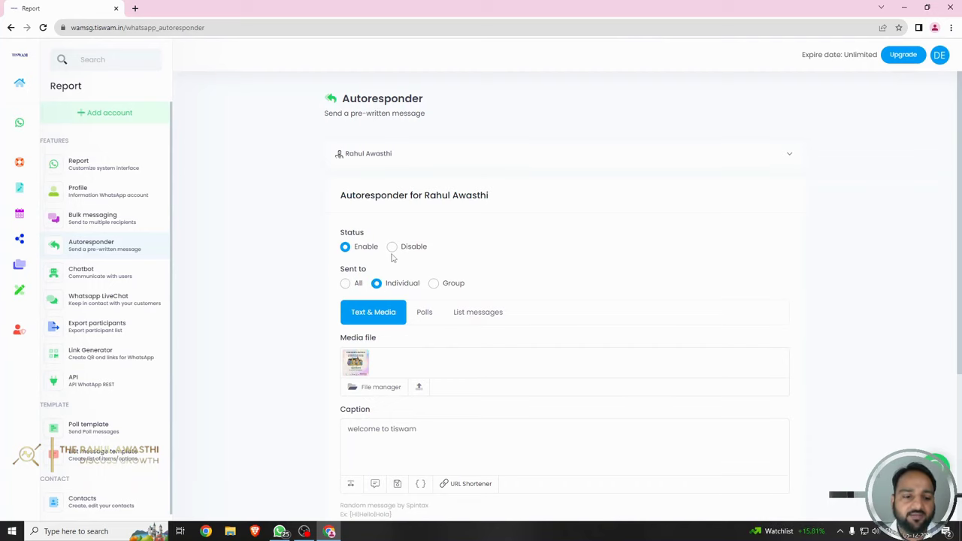
pyautogui.scroll(-2, 341, 251)
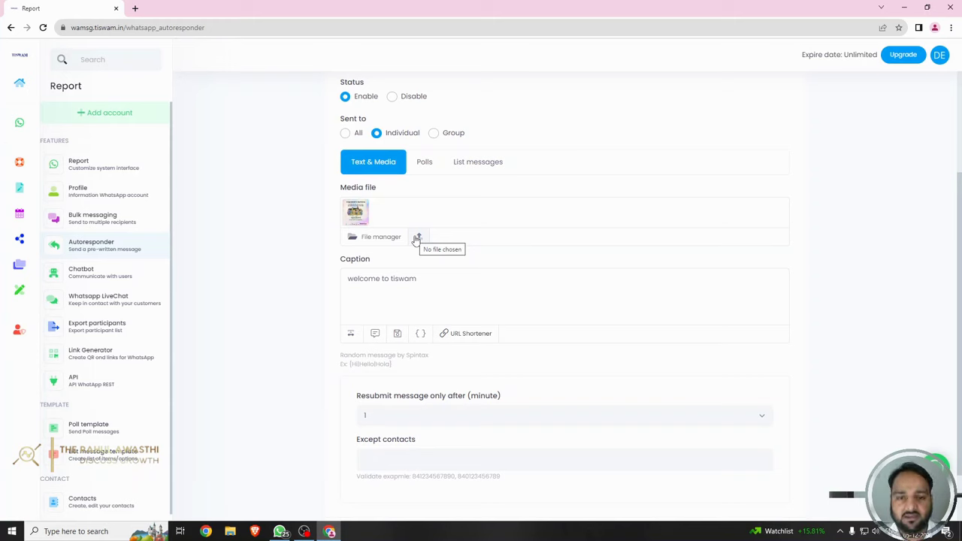
# Step: Set the autoresponder's resubmit delay to 4 minutes and save the settings
pyautogui.click(454, 288)
pyautogui.scroll(-1, 426, 385)
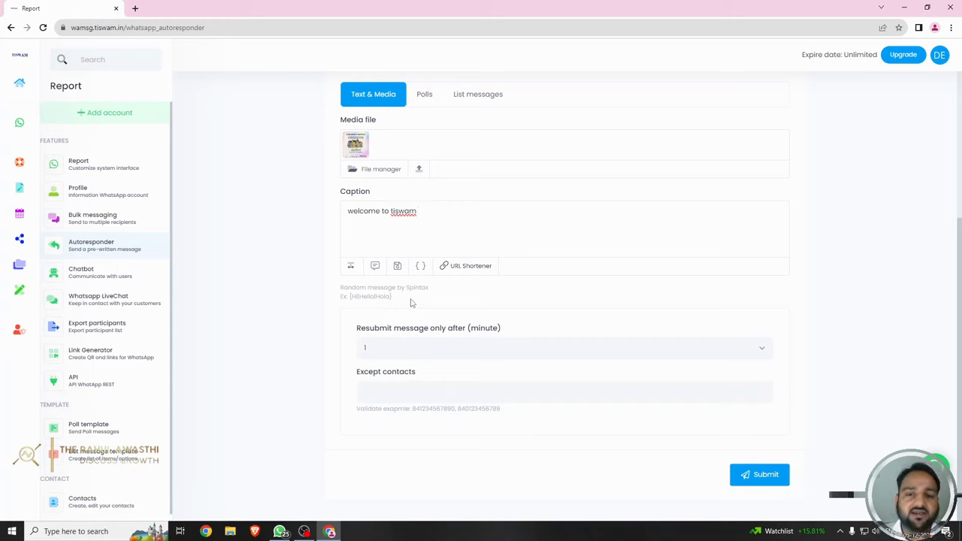
pyautogui.click(405, 350)
pyautogui.click(403, 352)
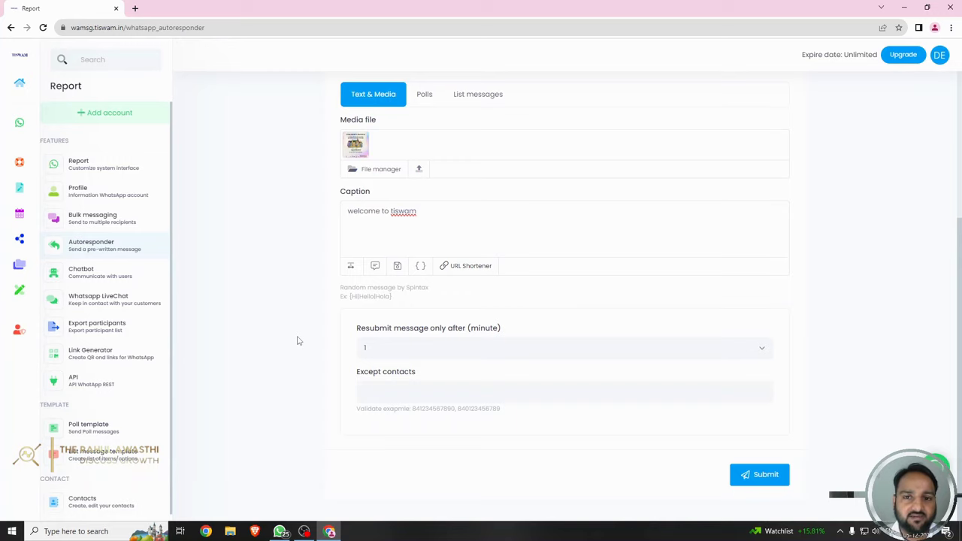
pyautogui.click(400, 344)
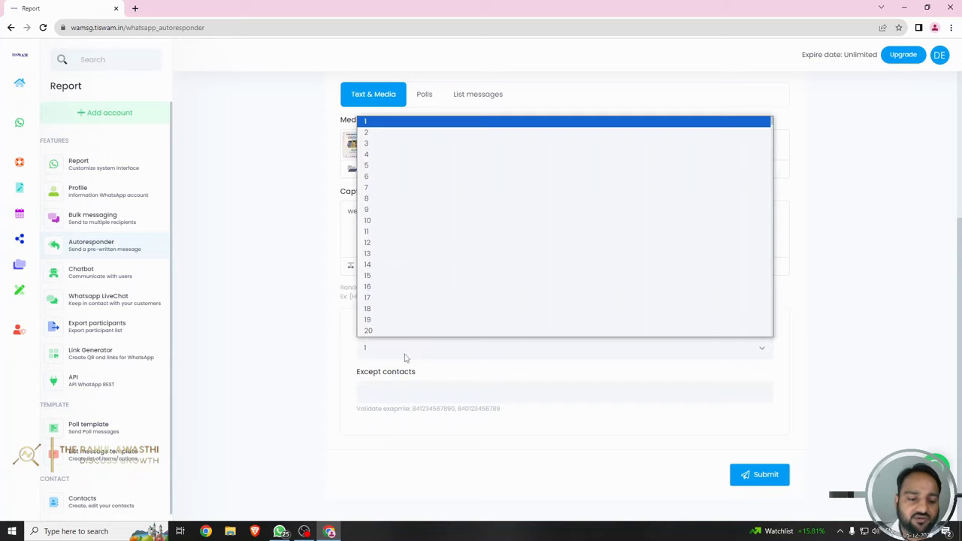
pyautogui.click(420, 155)
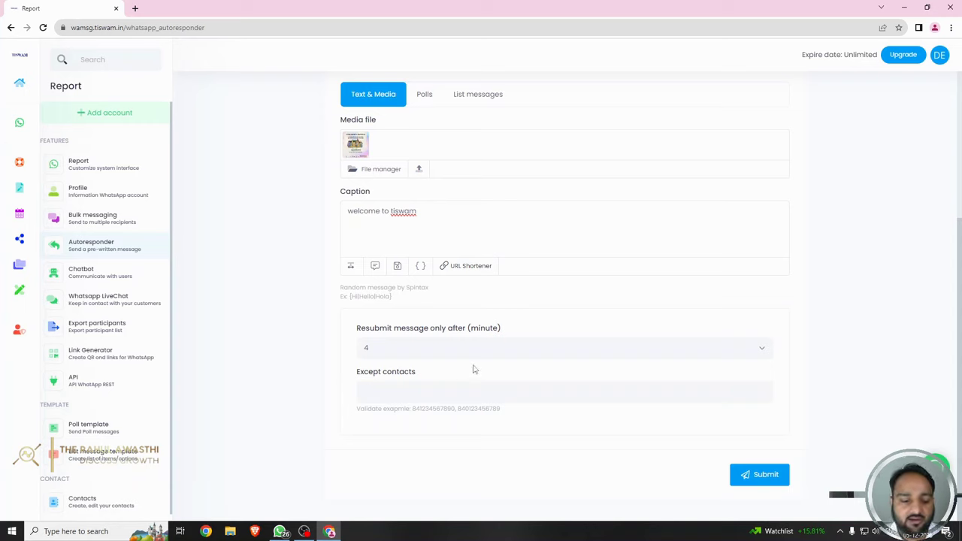
pyautogui.click(765, 476)
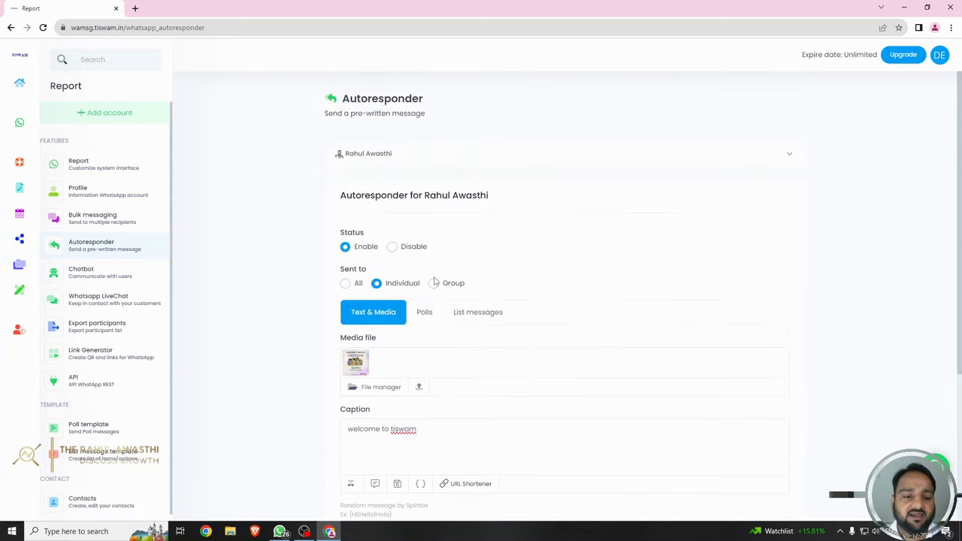
# Step: Disable the autoresponder, save it again, and go to the Chatbot page
pyautogui.click(392, 248)
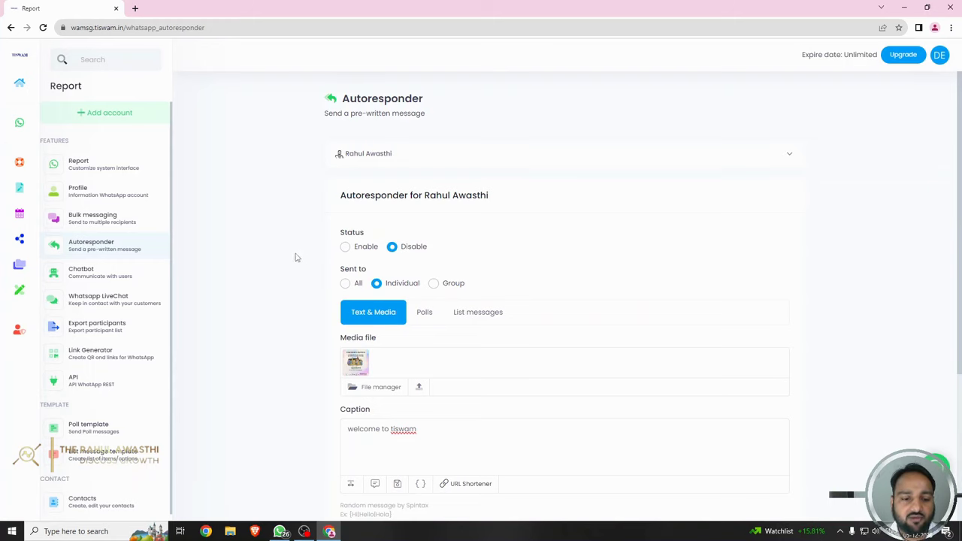
pyautogui.scroll(-3, 327, 282)
pyautogui.click(757, 473)
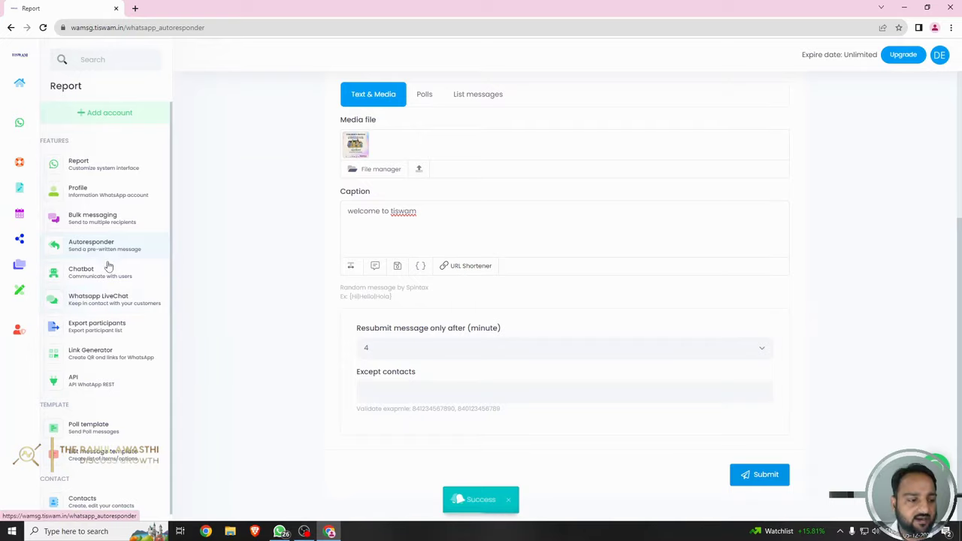
pyautogui.click(105, 273)
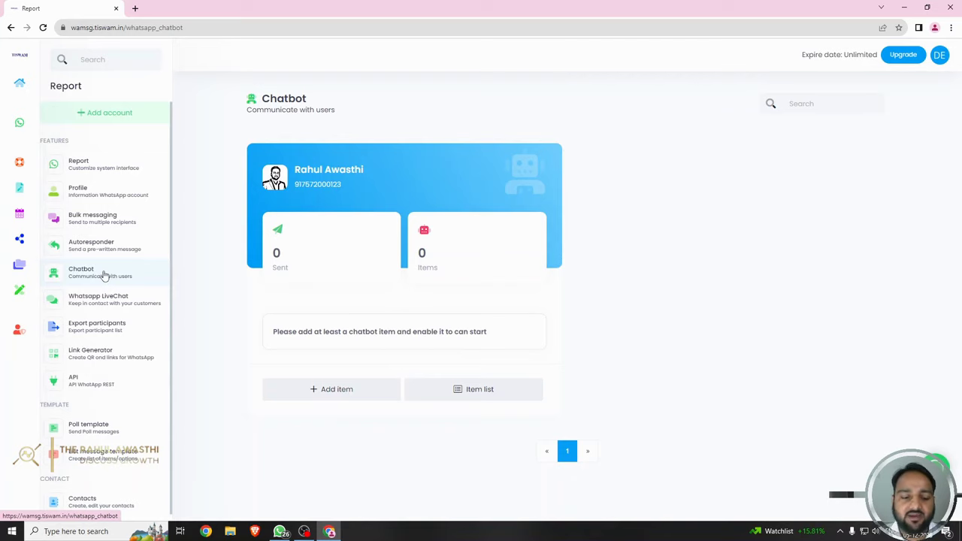
# Step: Add a new chatbot item as the no-match default response, sent to individual chats
pyautogui.click(322, 388)
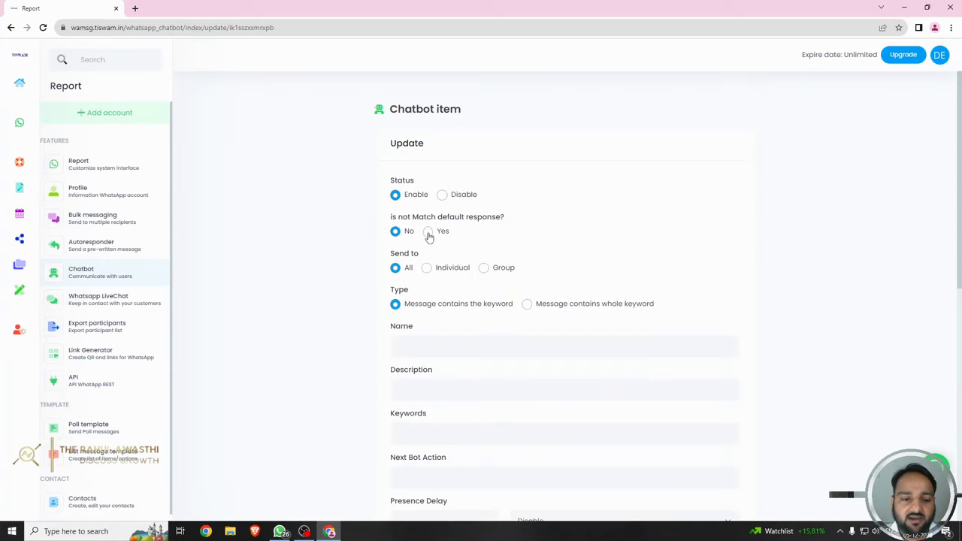
pyautogui.click(427, 232)
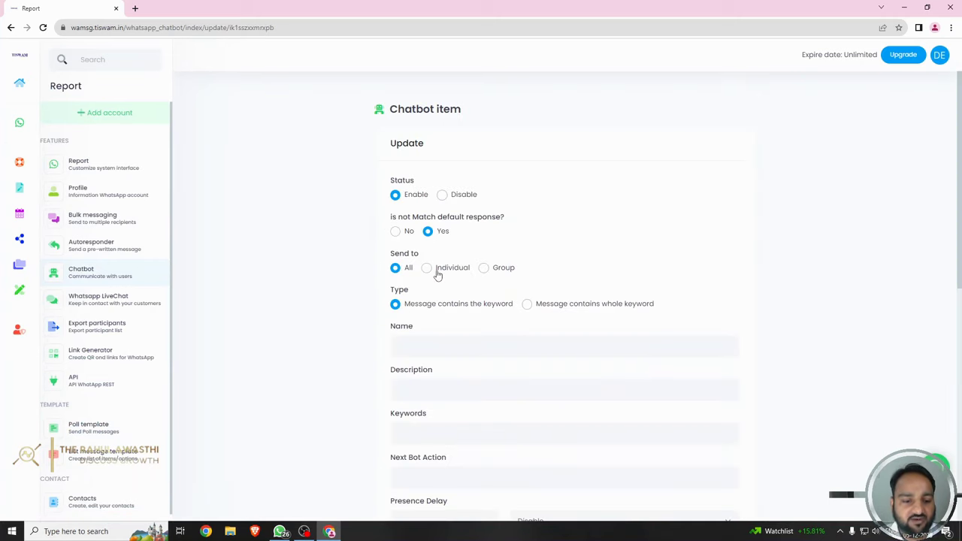
pyautogui.click(427, 268)
# Step: Name the item TISWAM with description Test and keyword Hi
pyautogui.click(462, 342)
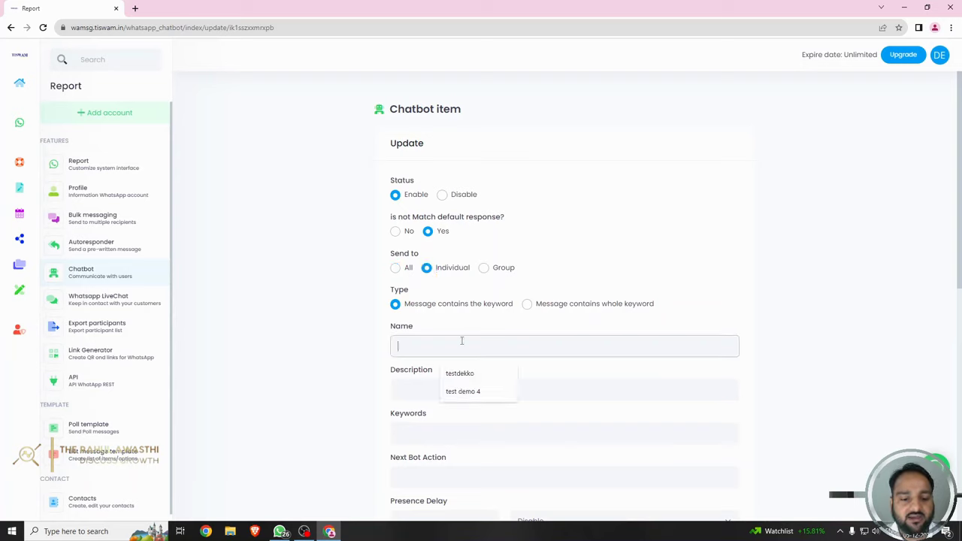
pyautogui.write('TISWAM')
pyautogui.press('Tab')
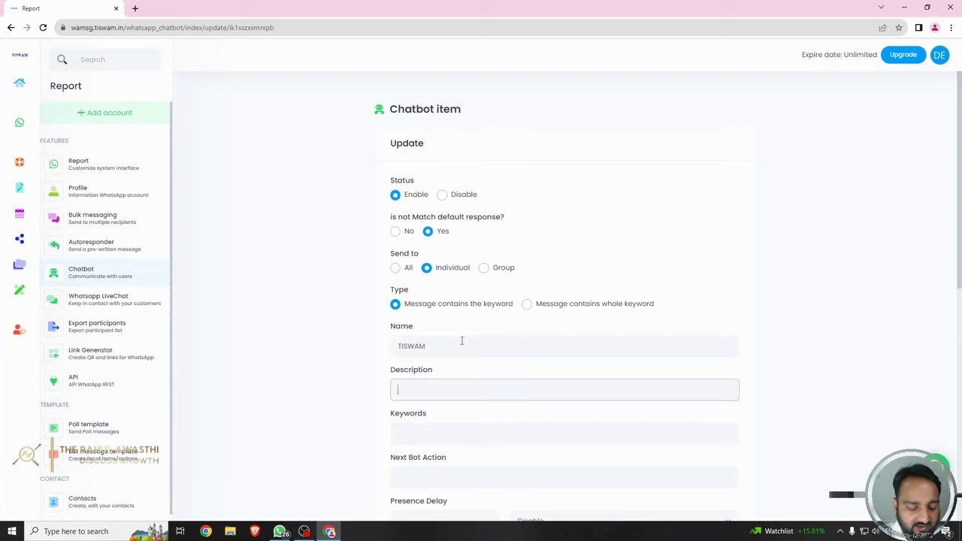
pyautogui.write('Test')
pyautogui.press('Tab')
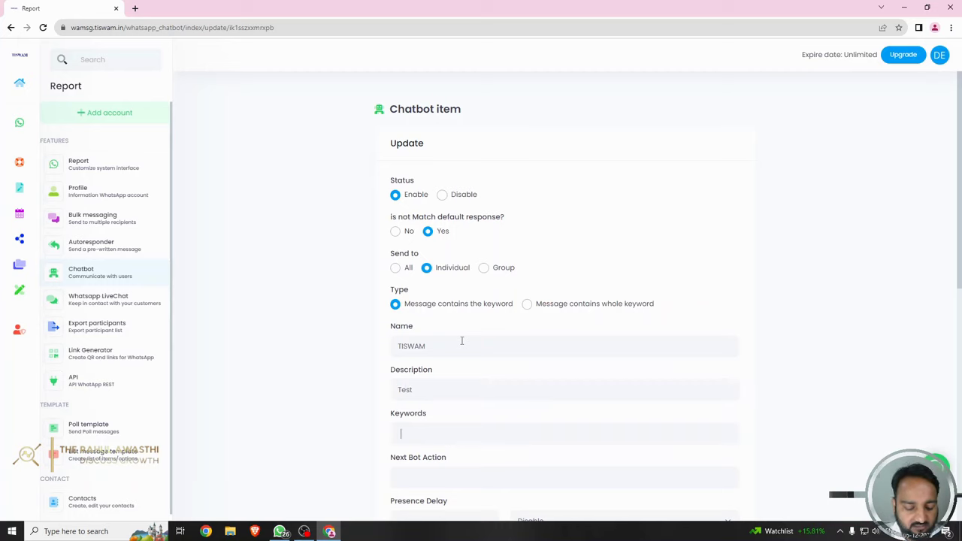
pyautogui.write('Hi')
pyautogui.press('Tab')
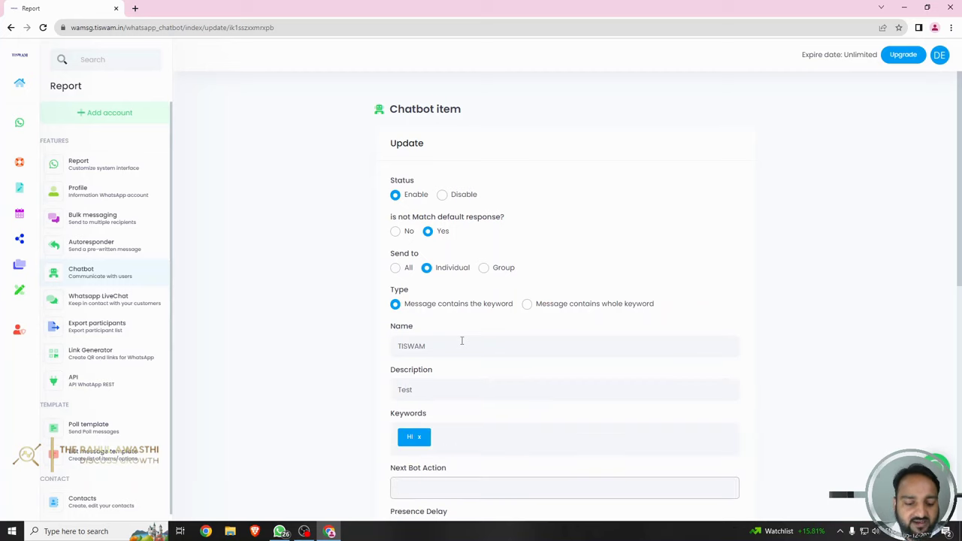
pyautogui.scroll(-3, 509, 239)
# Step: Set the next bot action to Reply and the presence delay to 5 seconds
pyautogui.write('Reply')
pyautogui.press('Tab')
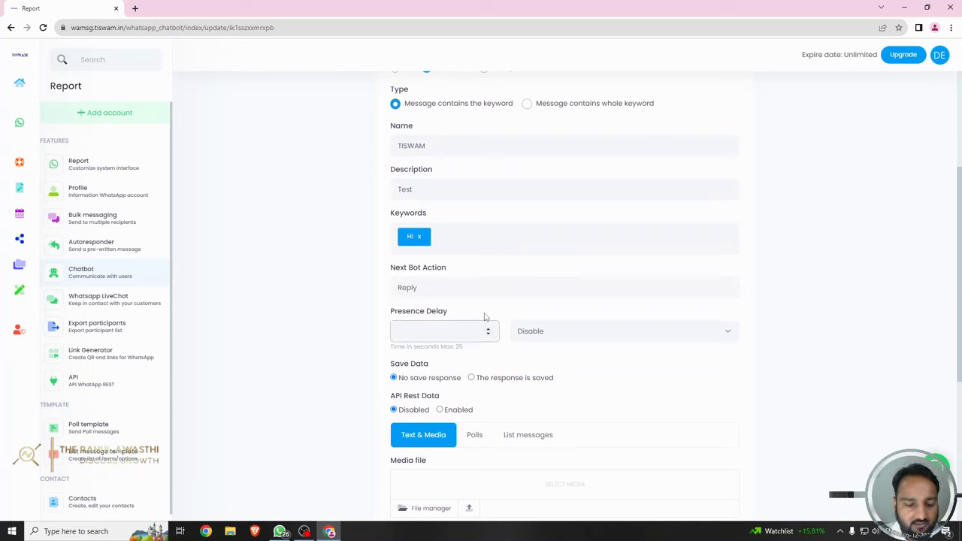
pyautogui.write('5')
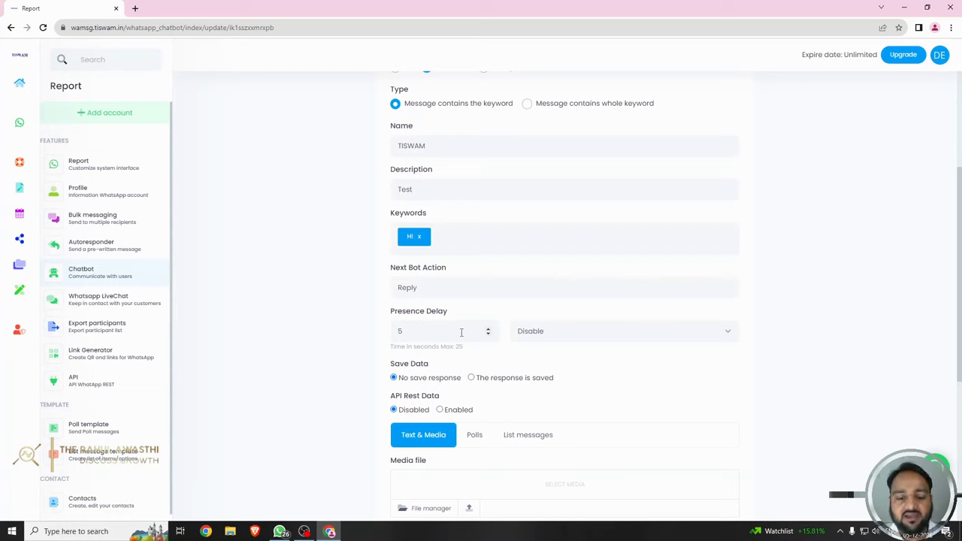
# Step: Try the presence indicator options, switching between Typing and Disable
pyautogui.click(599, 332)
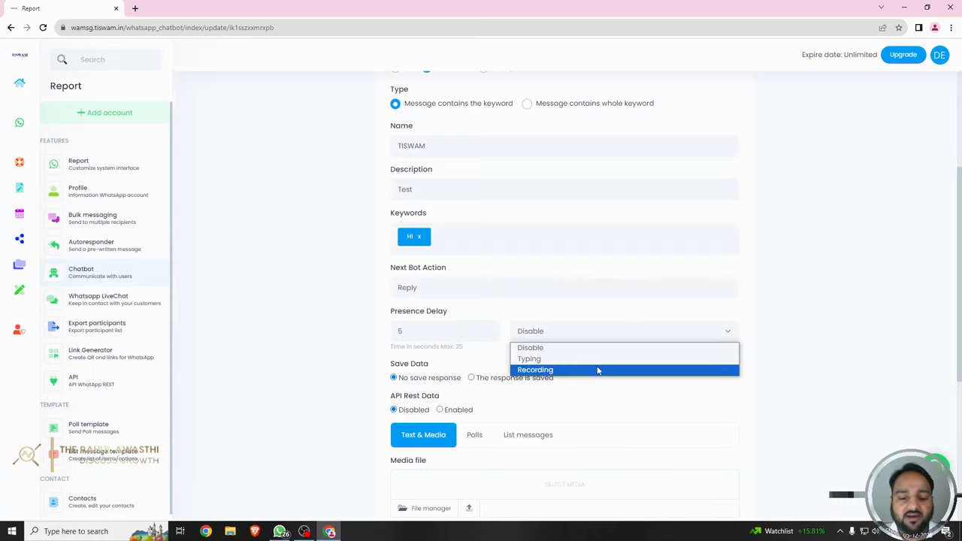
pyautogui.click(602, 360)
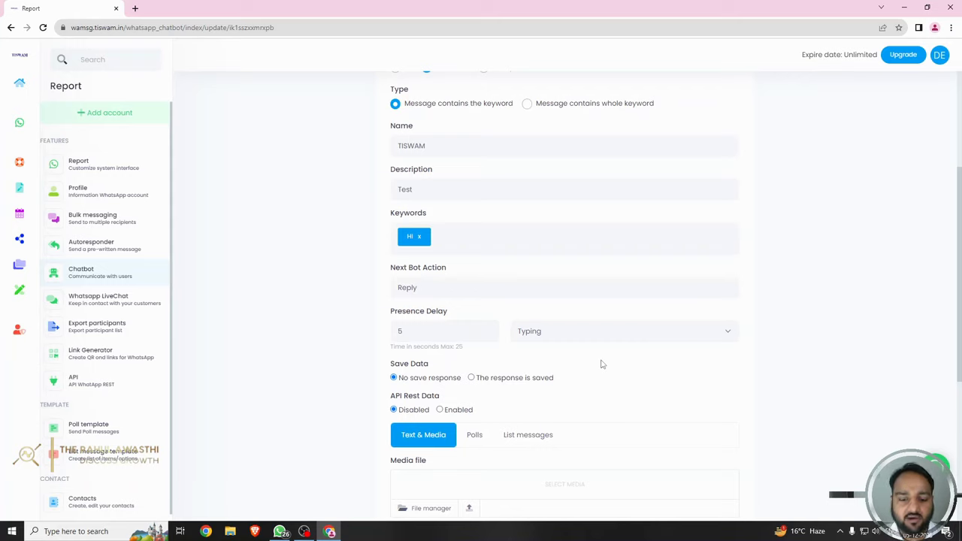
pyautogui.click(582, 337)
pyautogui.click(558, 348)
pyautogui.click(563, 335)
# Step: Choose Typing as the presence indicator during the delay
pyautogui.click(562, 338)
pyautogui.click(561, 338)
pyautogui.click(562, 361)
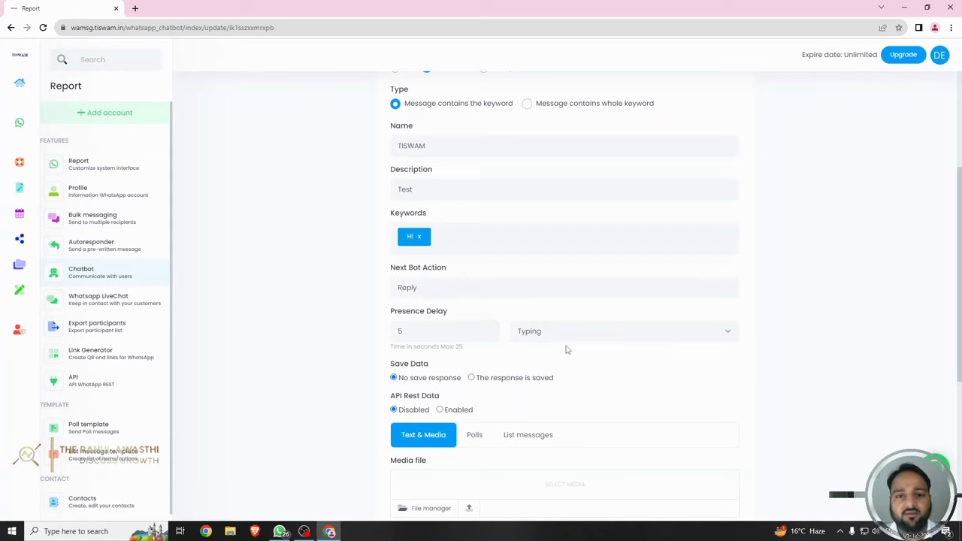
pyautogui.scroll(-2, 526, 351)
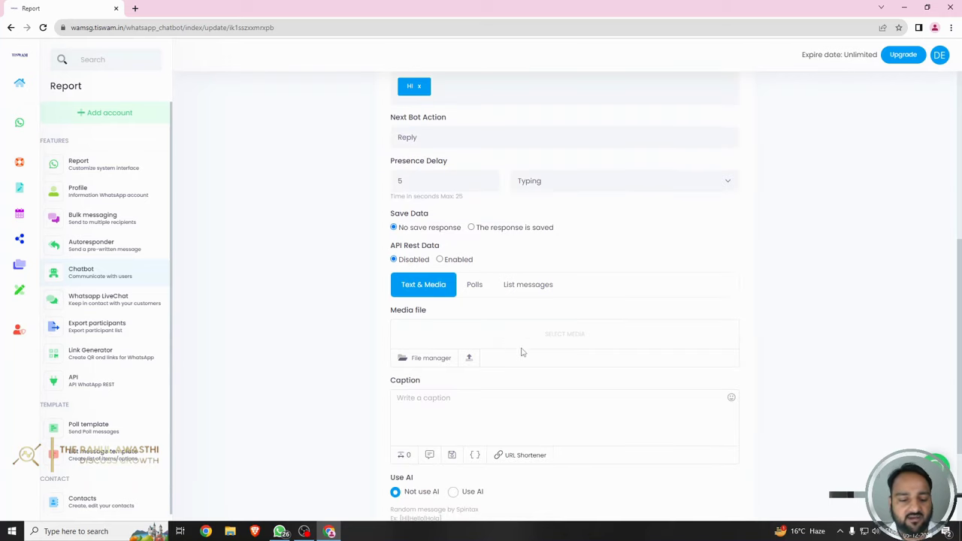
# Step: Attach the Untitled design (22) logo image from Downloads as the item's media
pyautogui.click(469, 359)
pyautogui.doubleClick(354, 293)
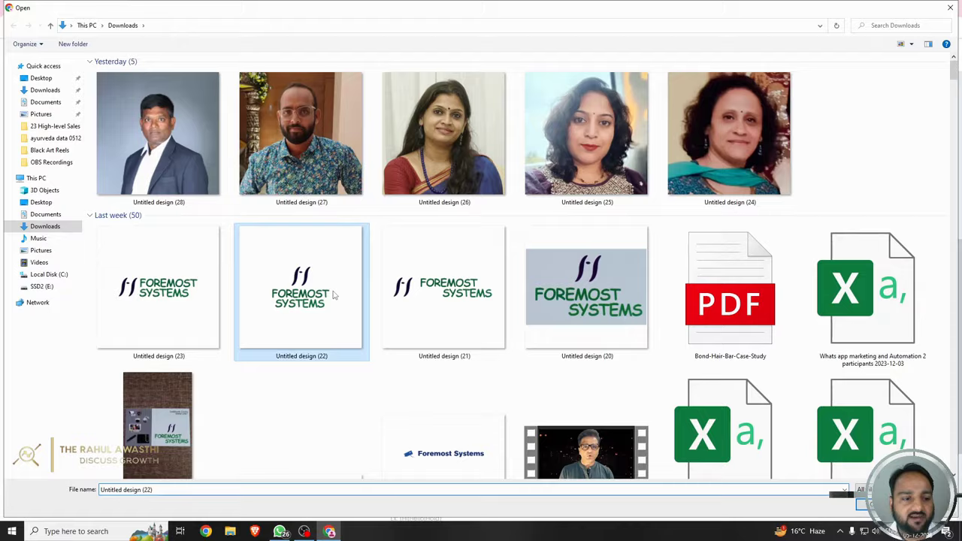
pyautogui.click(442, 409)
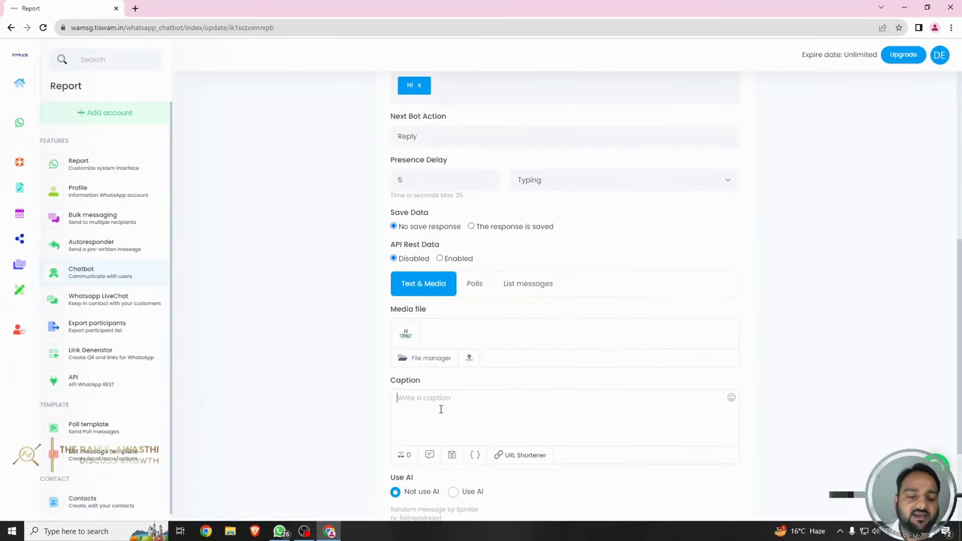
pyautogui.scroll(-2, 442, 409)
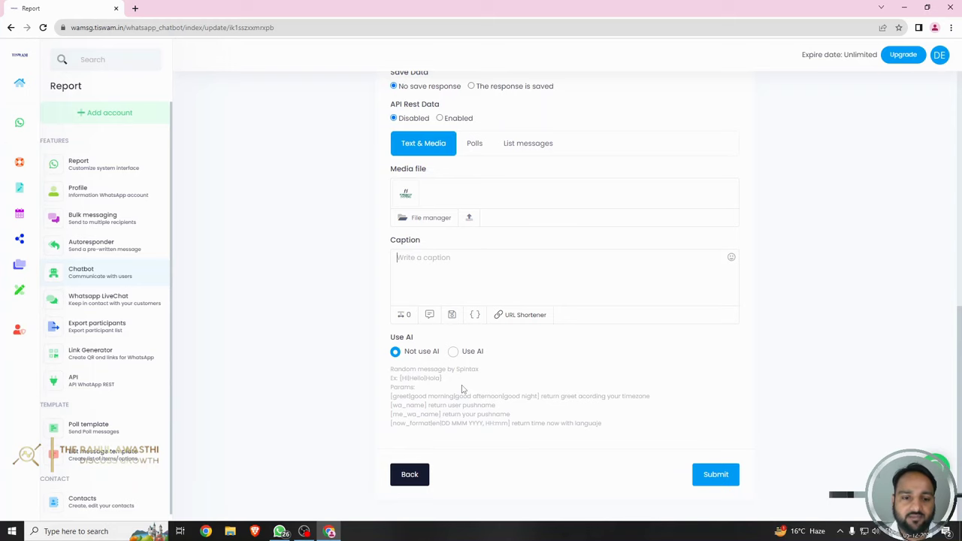
pyautogui.scroll(2, 446, 288)
pyautogui.scroll(2, 446, 287)
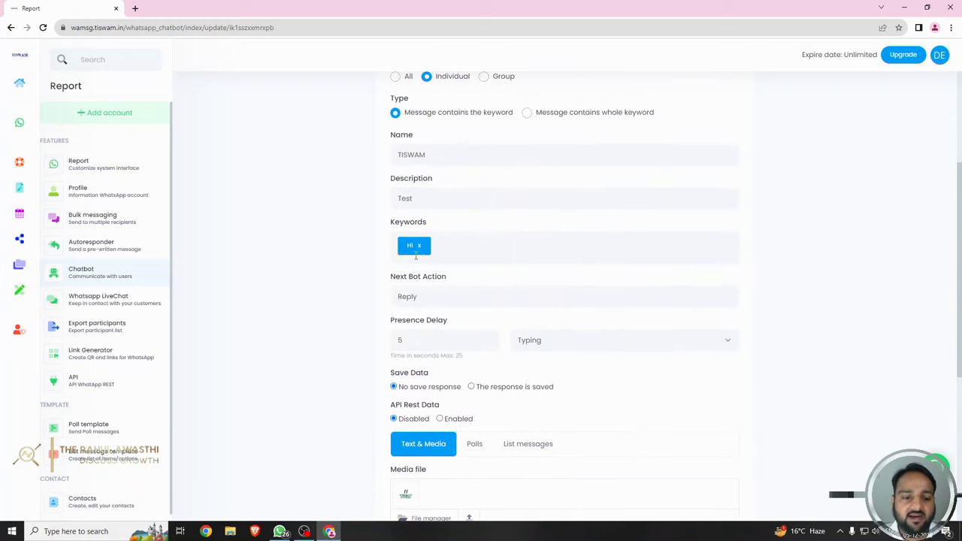
pyautogui.scroll(-4, 435, 278)
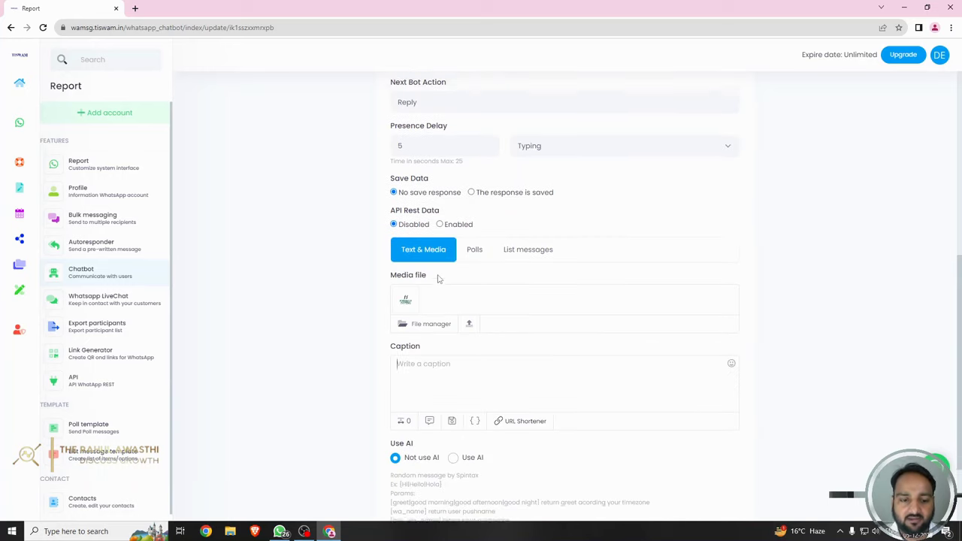
# Step: Write the caption '[wa_name] Hello Testing' and save the TISWAM chatbot item
pyautogui.write('H')
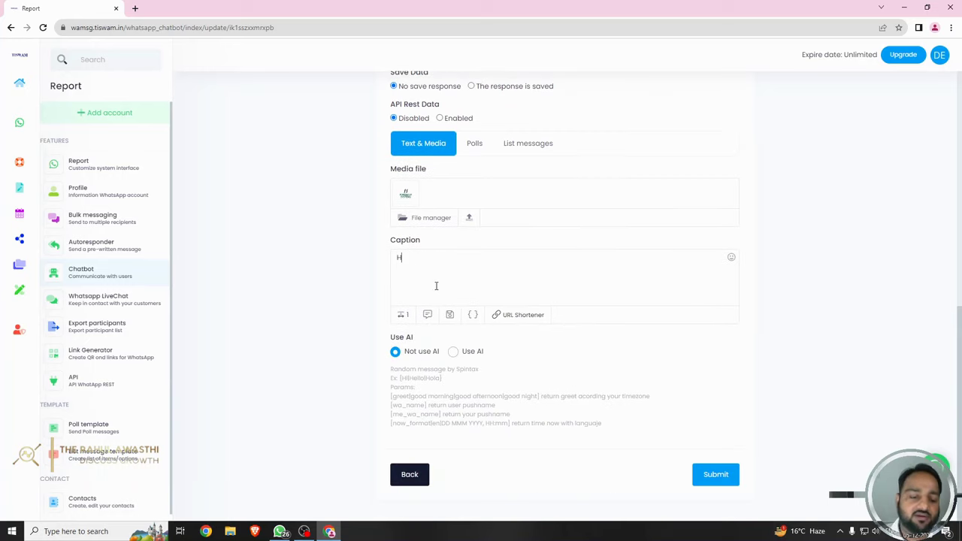
pyautogui.write('ello Testing')
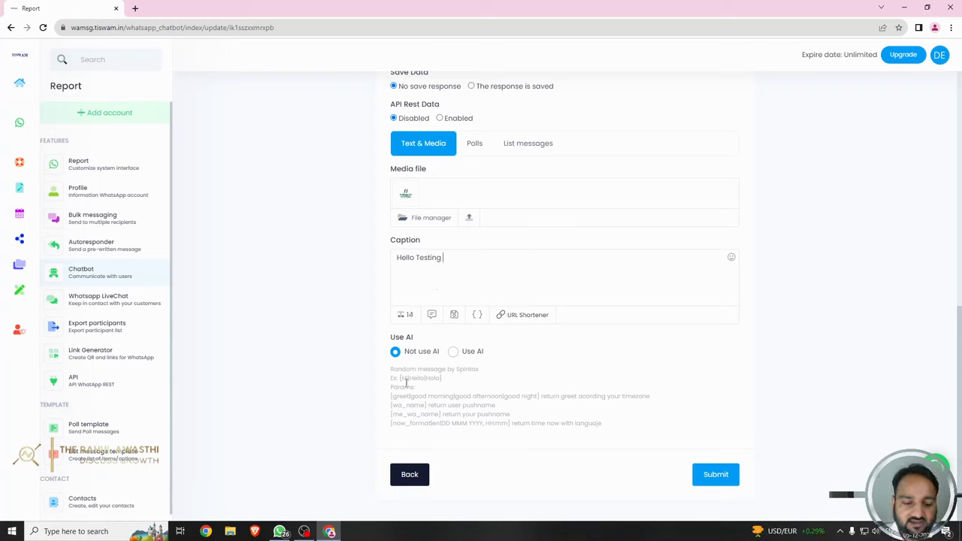
pyautogui.moveTo(399, 379); pyautogui.dragTo(615, 435)
pyautogui.click(478, 413)
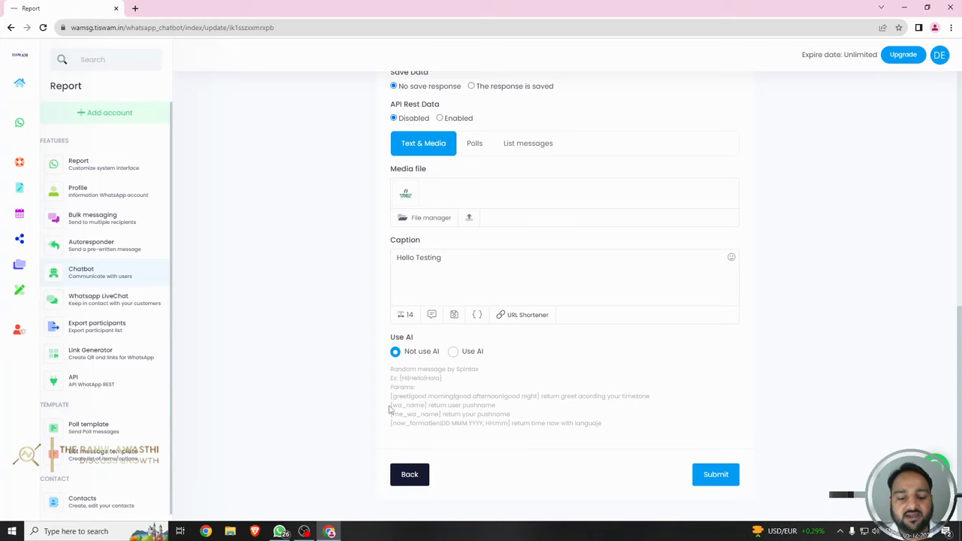
pyautogui.moveTo(390, 406); pyautogui.dragTo(428, 407)
pyautogui.hotkey('ctrl', 'c')
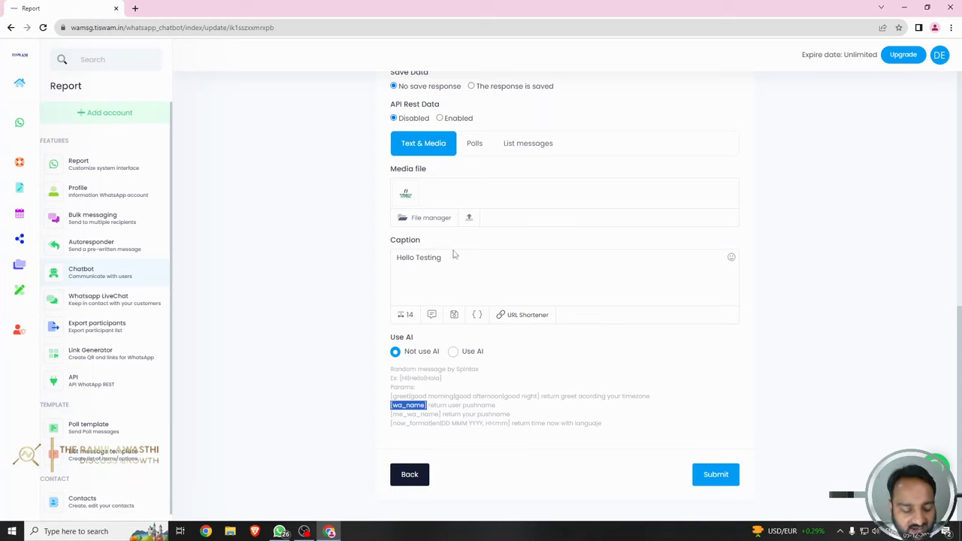
pyautogui.click(397, 262)
pyautogui.hotkey('ctrl', 'v')
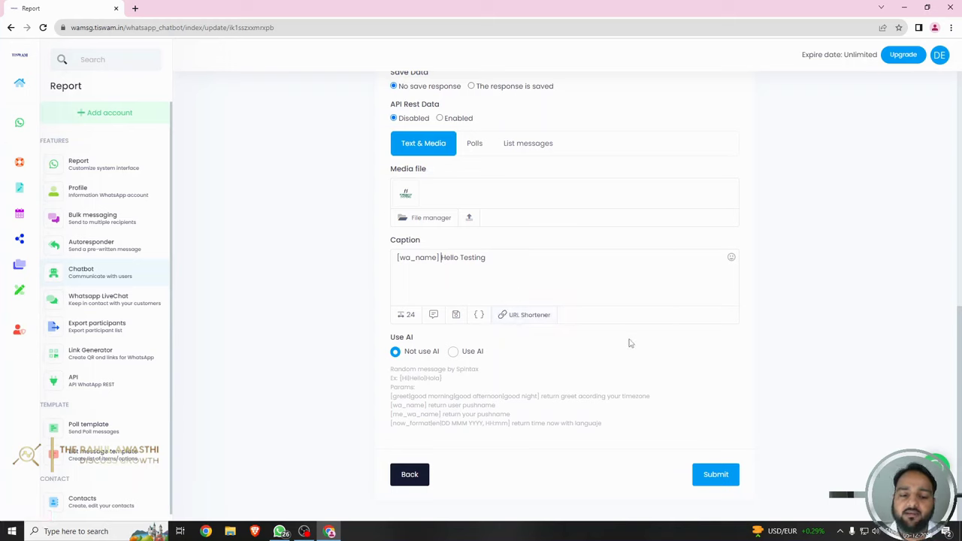
pyautogui.click(718, 475)
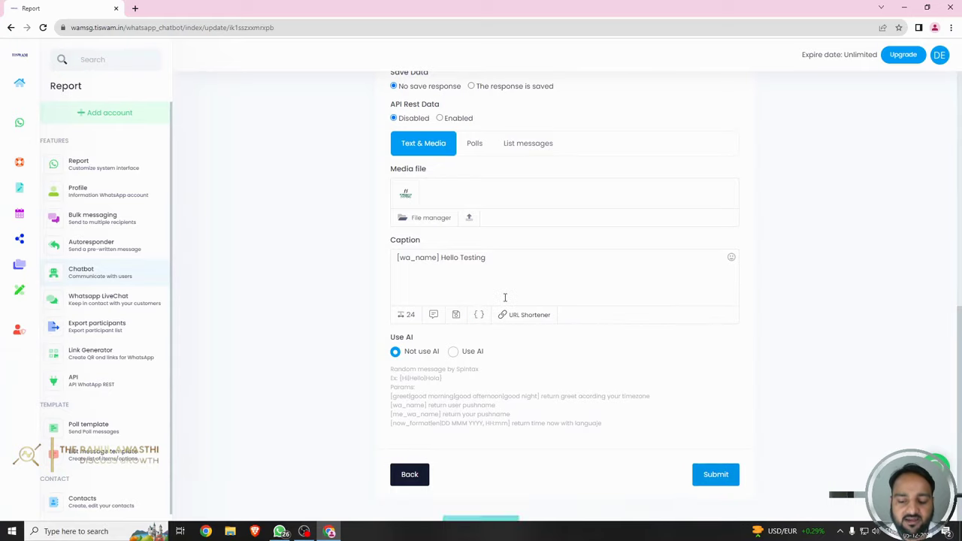
pyautogui.moveTo(279, 531)
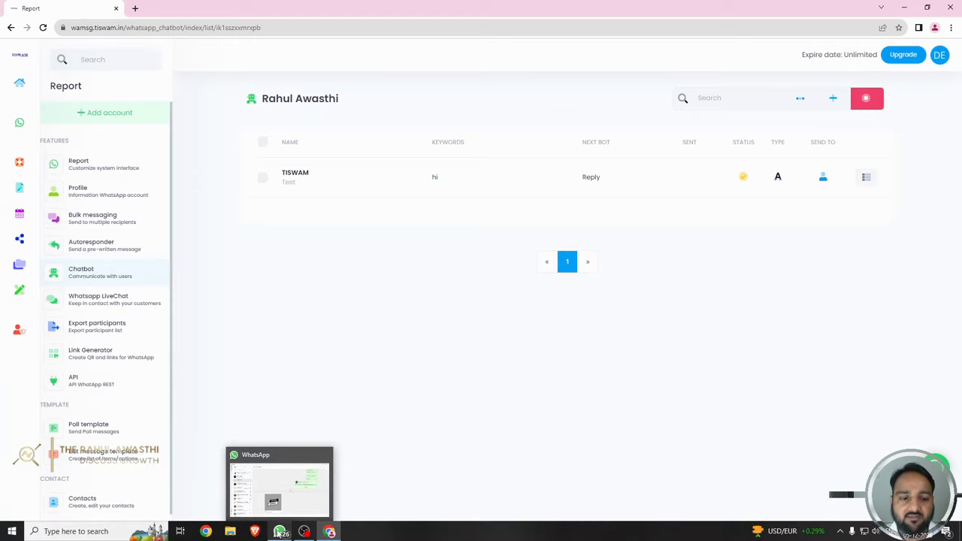
# Step: Send 'hi' to the test contact in WhatsApp Desktop, then return to Chrome
pyautogui.click(279, 531)
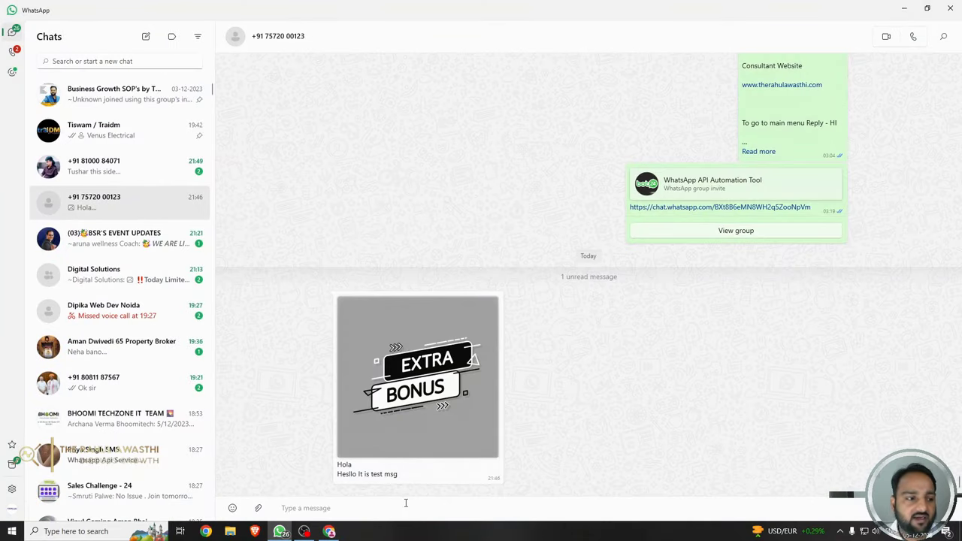
pyautogui.write('hi')
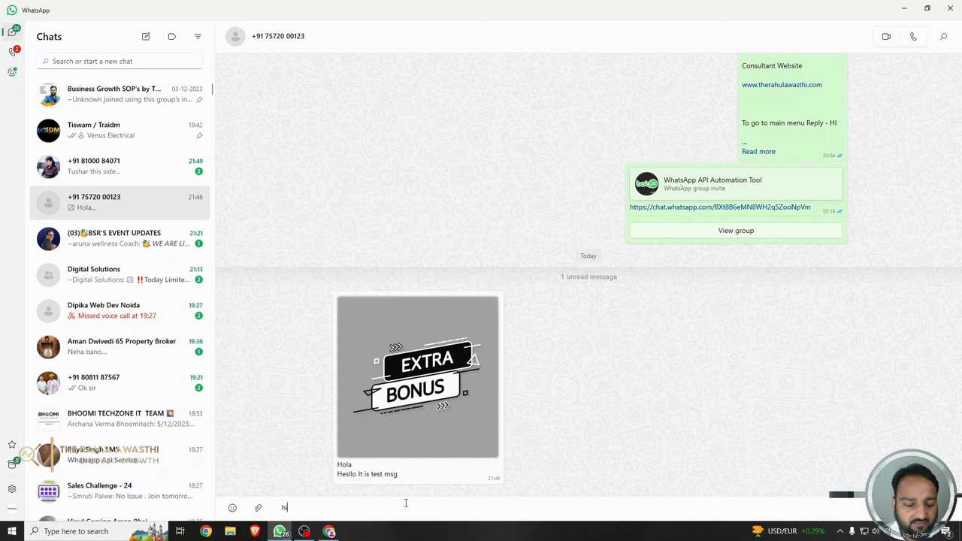
pyautogui.press('Return')
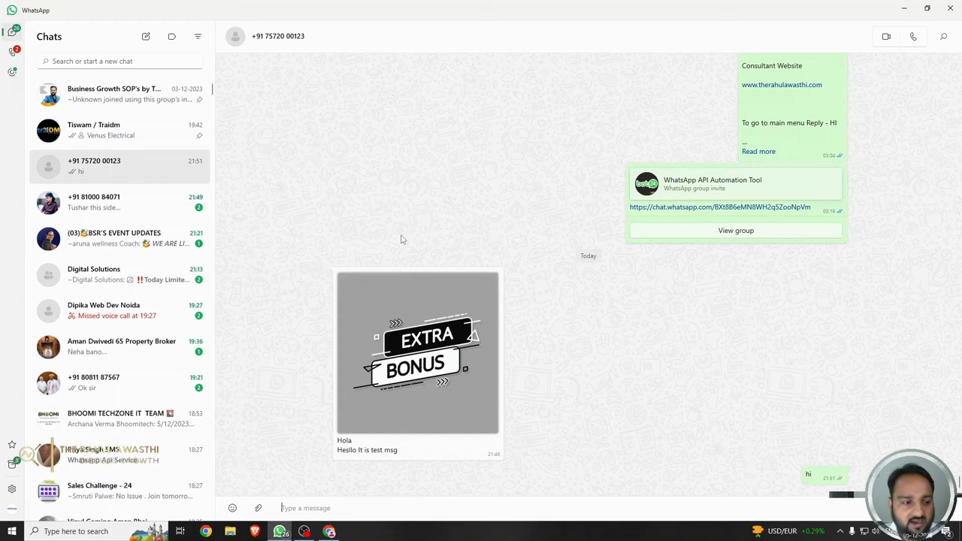
pyautogui.hotkey('alt', 'Tab')
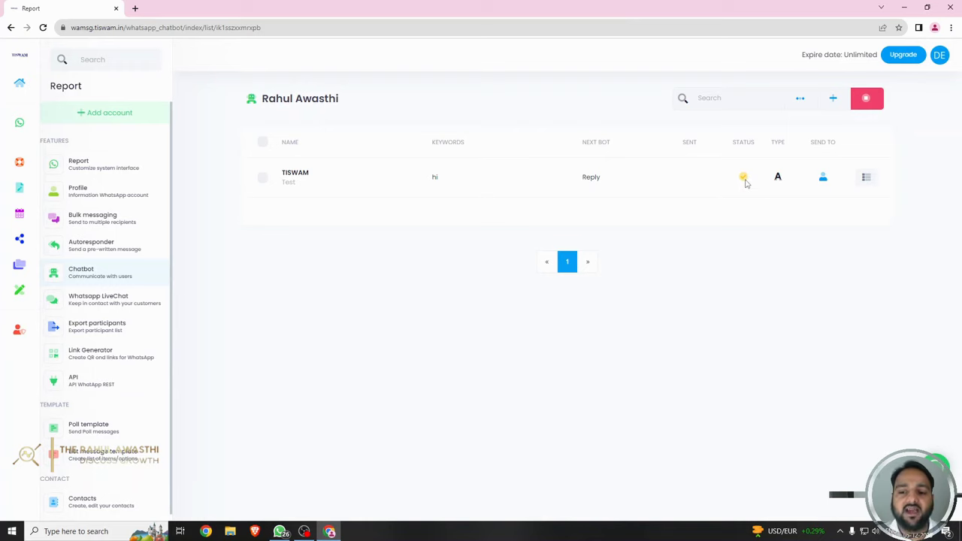
# Step: Start the chatbot running and reload the page to refresh its status
pyautogui.click(742, 178)
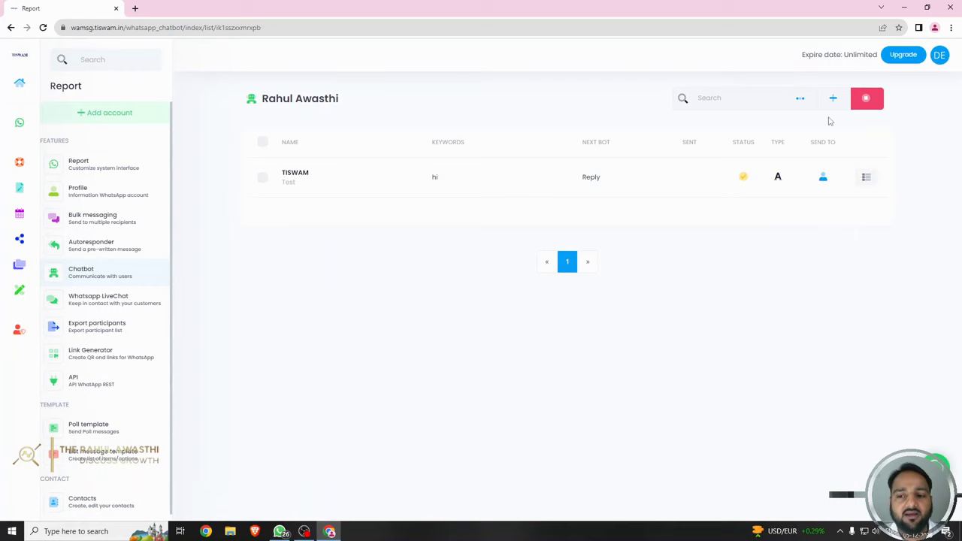
pyautogui.click(866, 99)
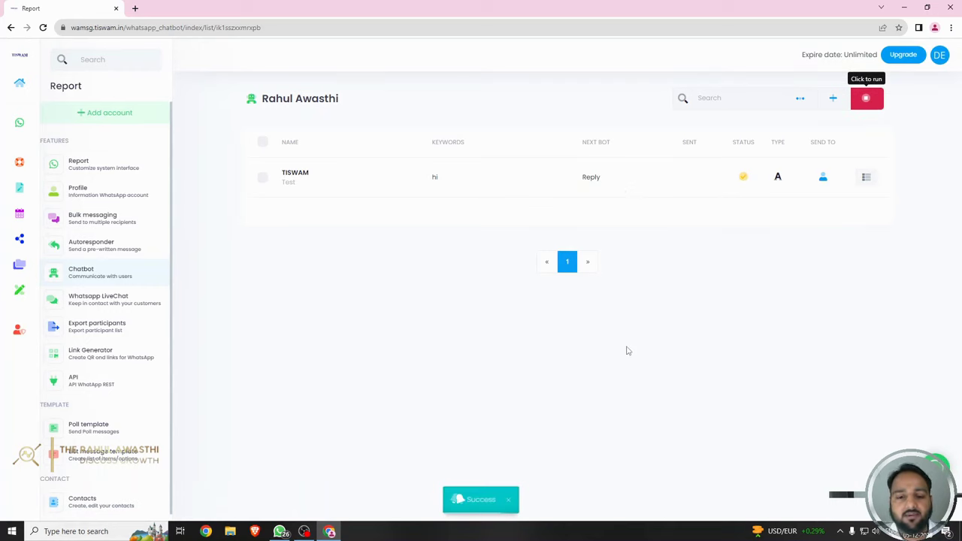
pyautogui.click(43, 28)
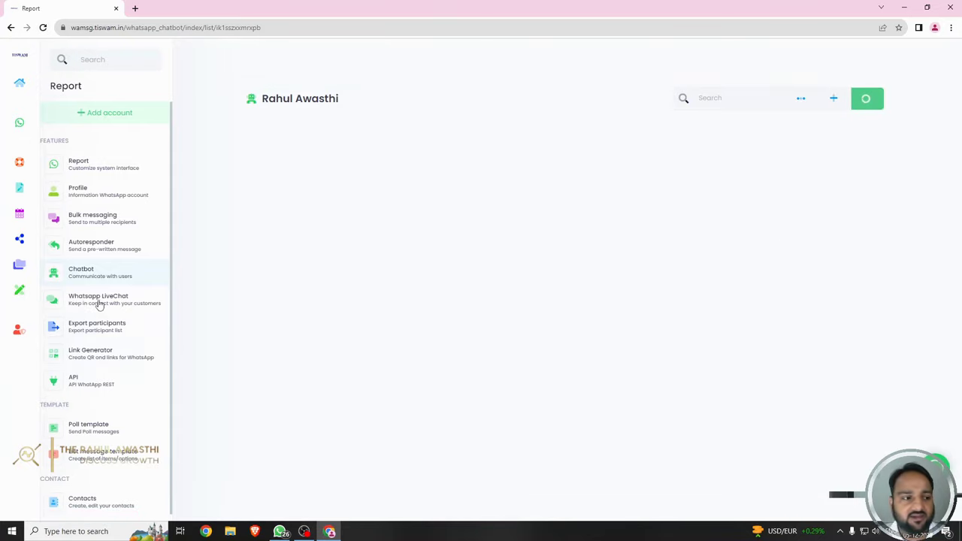
# Step: Check the TISWAM item in the chatbot item list, then open Export participants
pyautogui.click(93, 275)
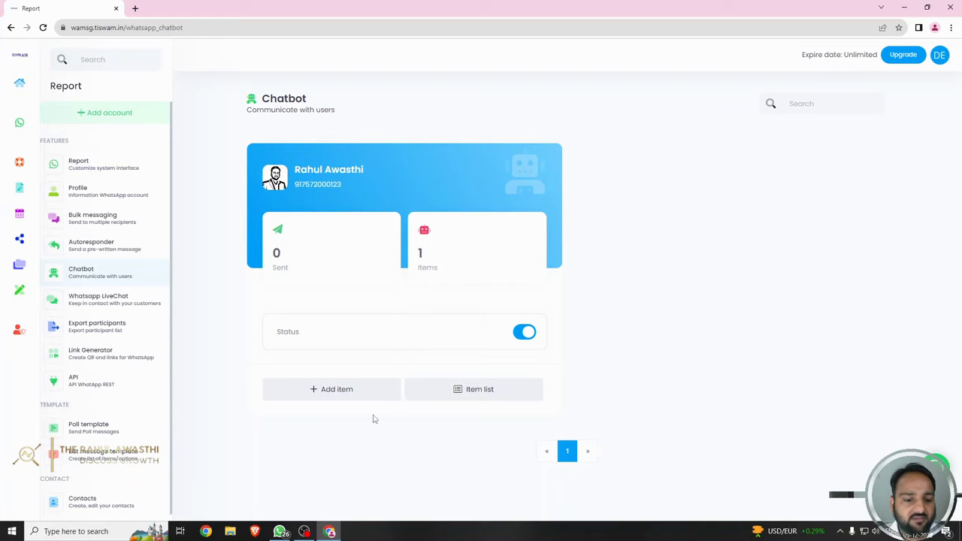
pyautogui.click(492, 397)
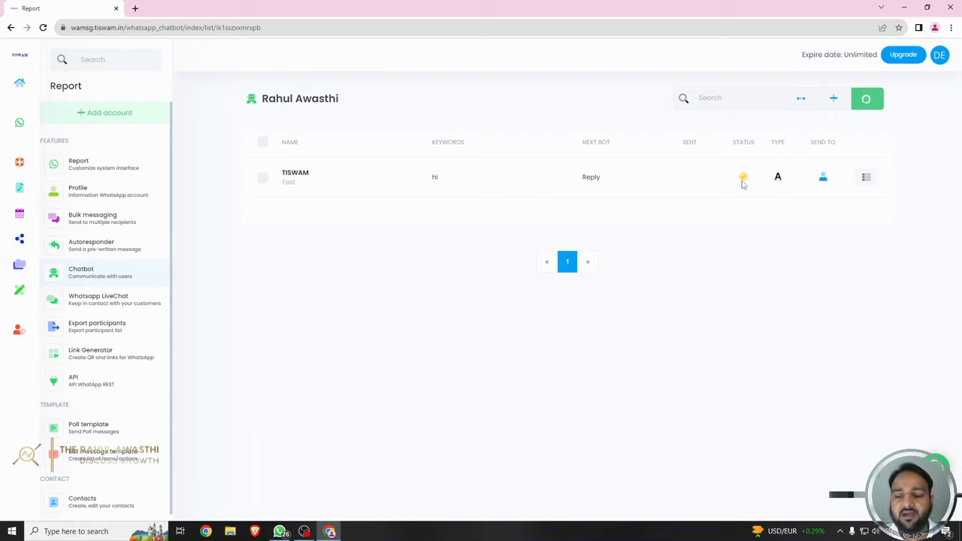
pyautogui.click(869, 179)
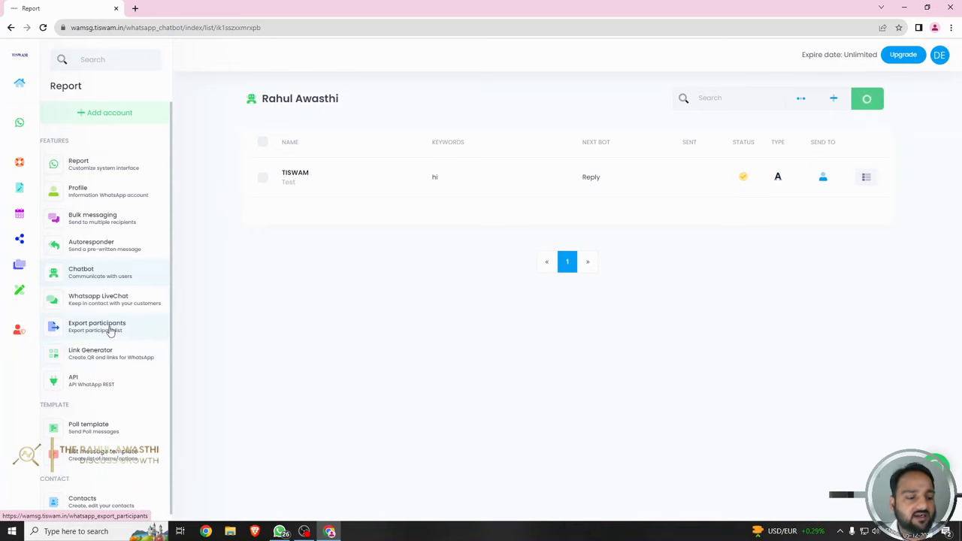
pyautogui.click(111, 331)
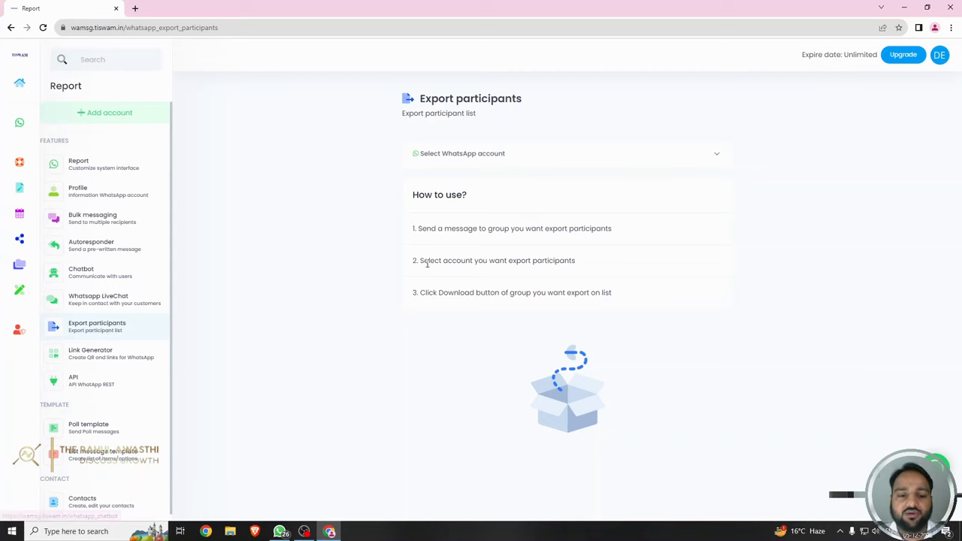
# Step: Select the connected WhatsApp account and download the Yt store trusted 2.0 participants as CSV
pyautogui.click(490, 156)
pyautogui.click(482, 202)
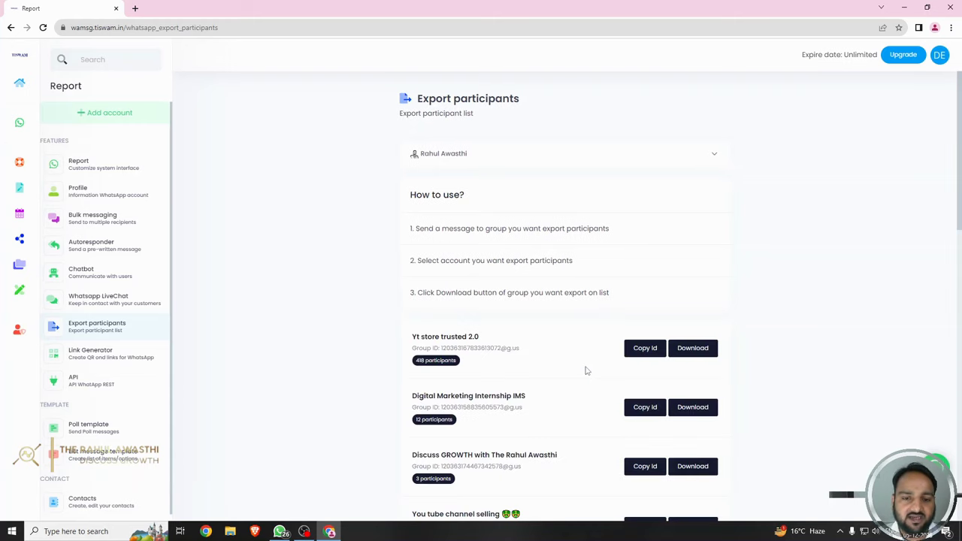
pyautogui.scroll(-2, 595, 358)
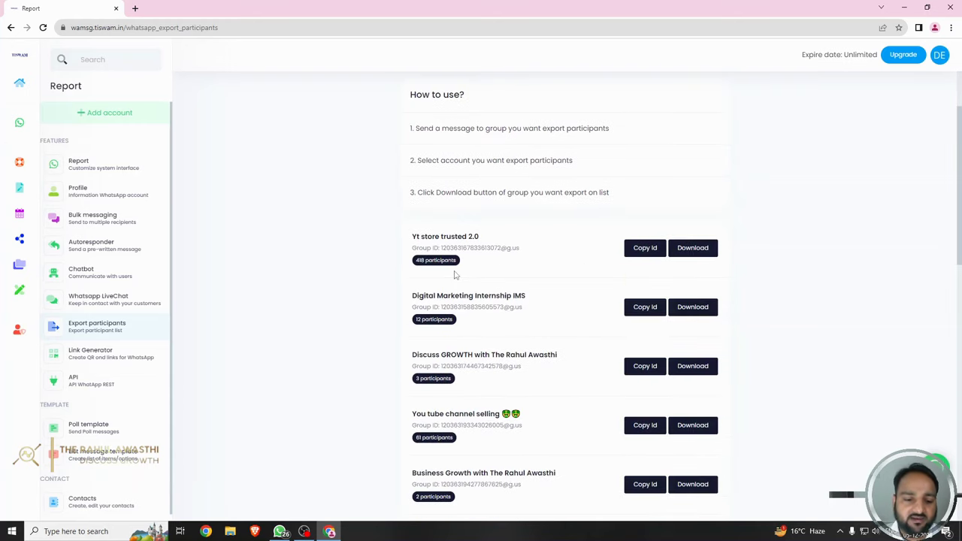
pyautogui.scroll(-10, 455, 276)
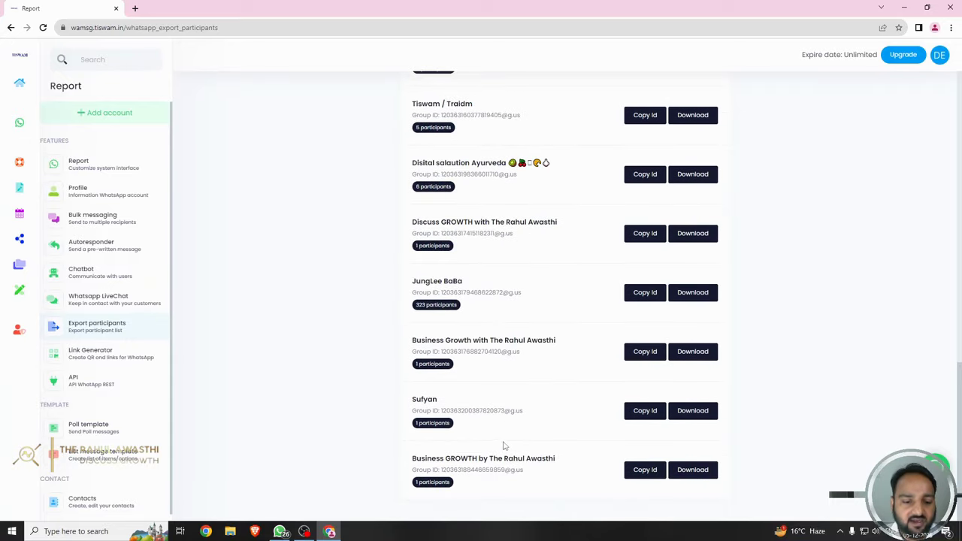
pyautogui.scroll(10, 504, 412)
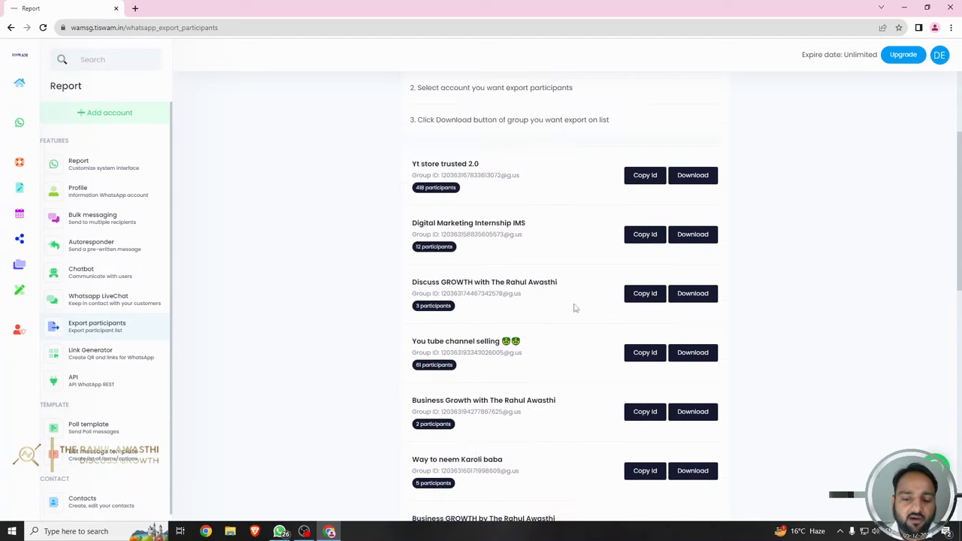
pyautogui.click(699, 178)
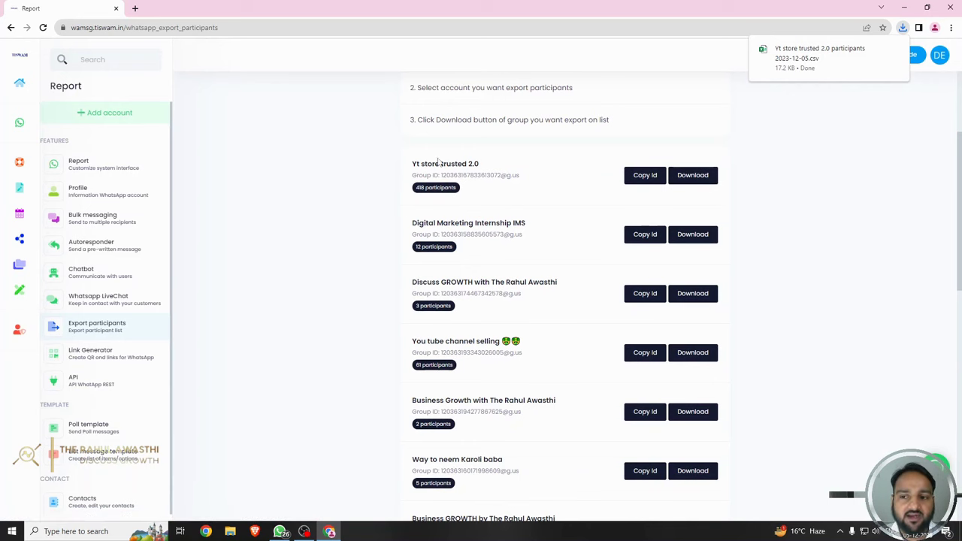
pyautogui.scroll(-3, 479, 426)
pyautogui.scroll(-6, 479, 423)
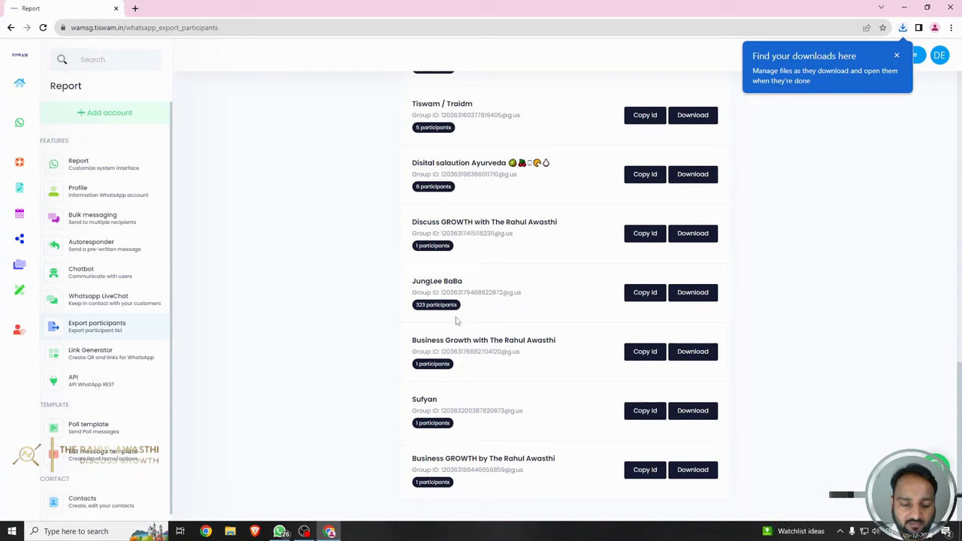
pyautogui.click(896, 56)
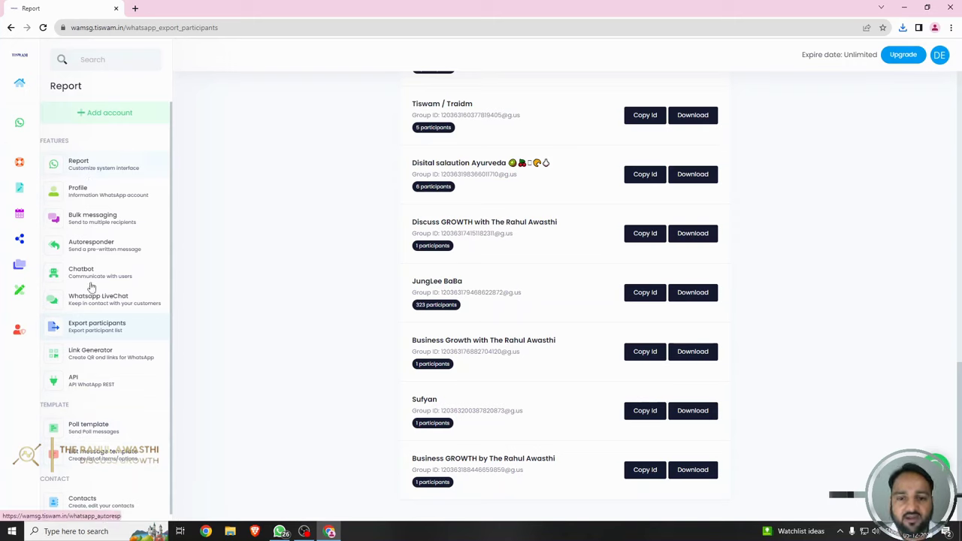
# Step: Open the API docs, inspect the example instance_id and access_token values, and scroll to Group API
pyautogui.click(94, 382)
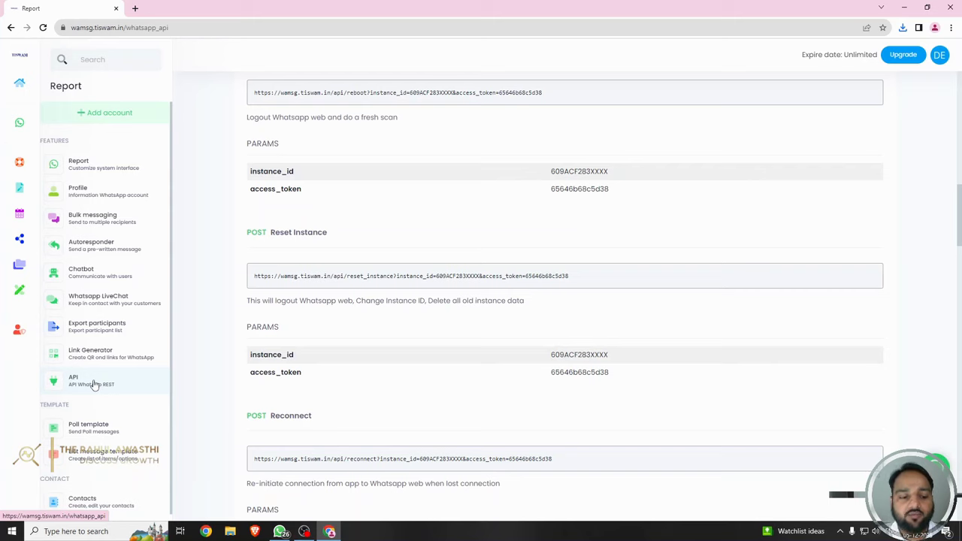
pyautogui.scroll(-5, 500, 271)
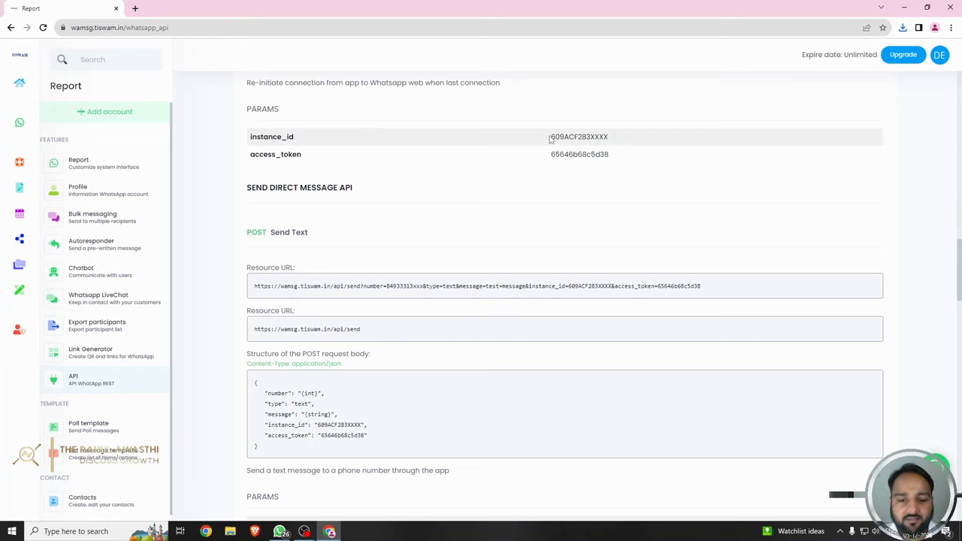
pyautogui.doubleClick(583, 154)
pyautogui.doubleClick(586, 136)
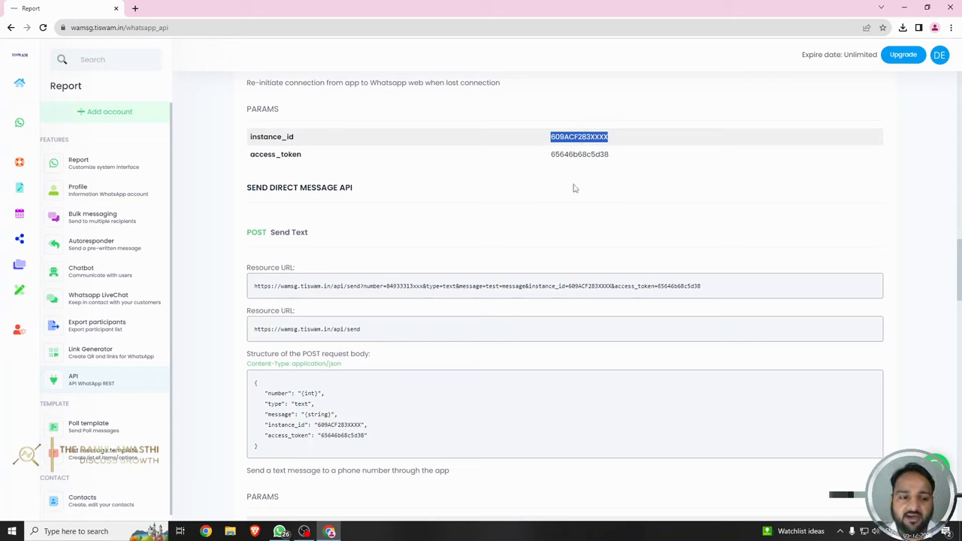
pyautogui.click(560, 154)
pyautogui.doubleClick(580, 155)
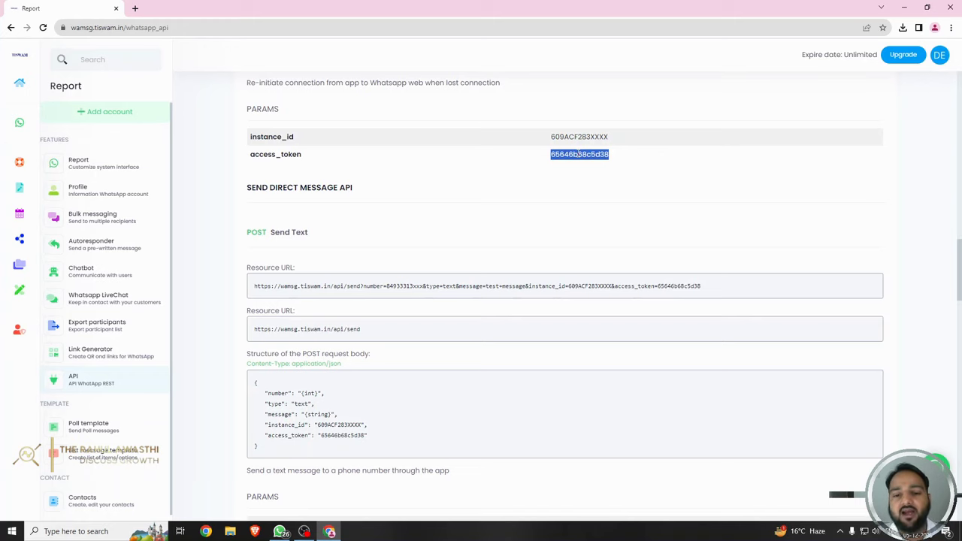
pyautogui.click(553, 219)
pyautogui.scroll(-5, 556, 248)
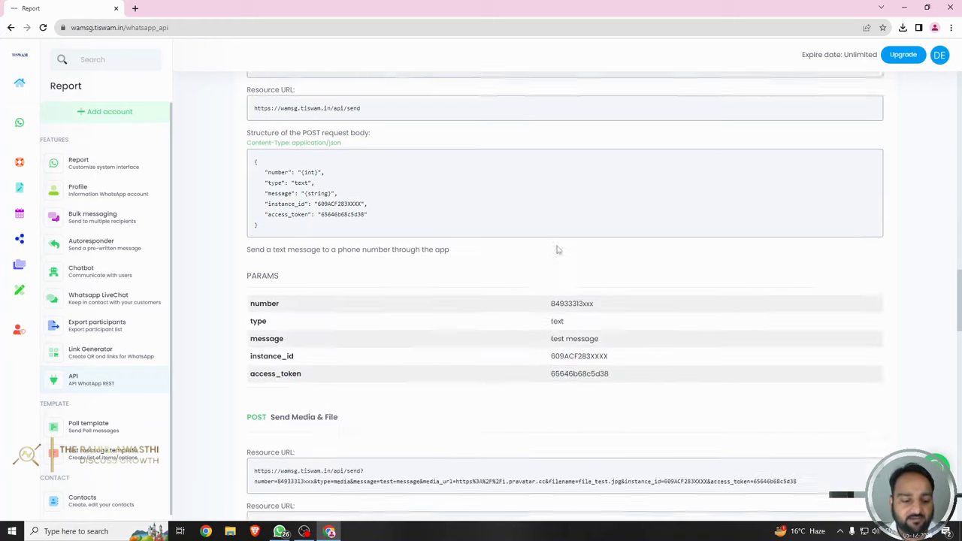
pyautogui.scroll(-5, 539, 292)
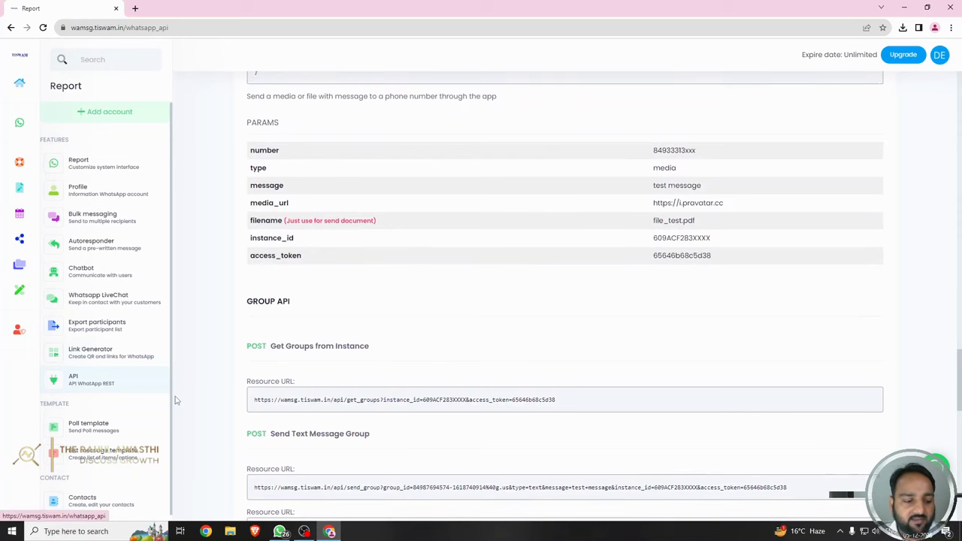